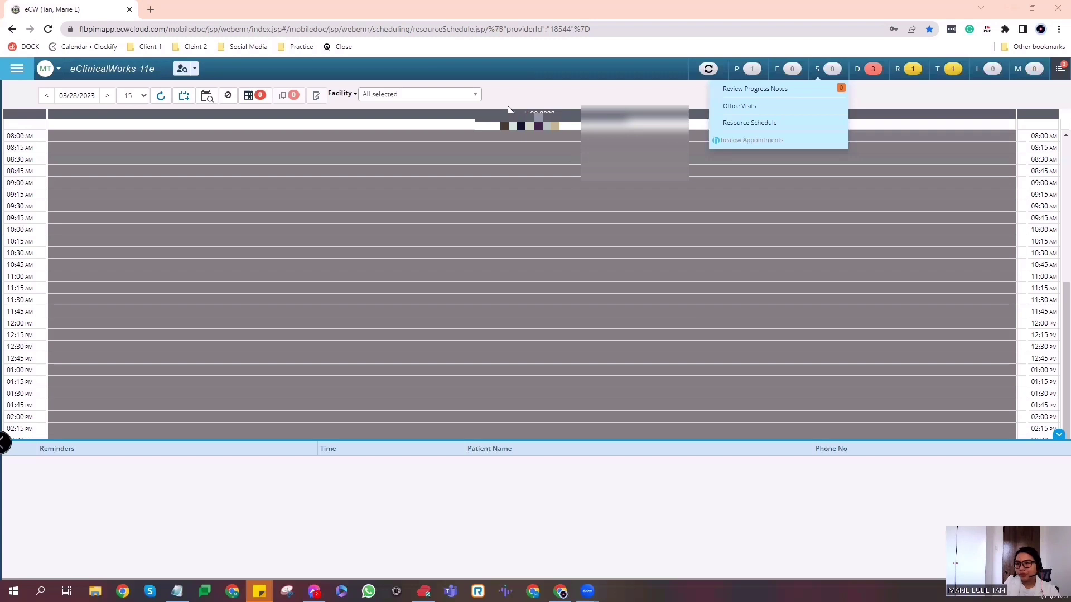
# Step: Show the Favorites list with the Lookup, New Tel Encounter and New Web Encounter shortcuts
pyautogui.click(610, 87)
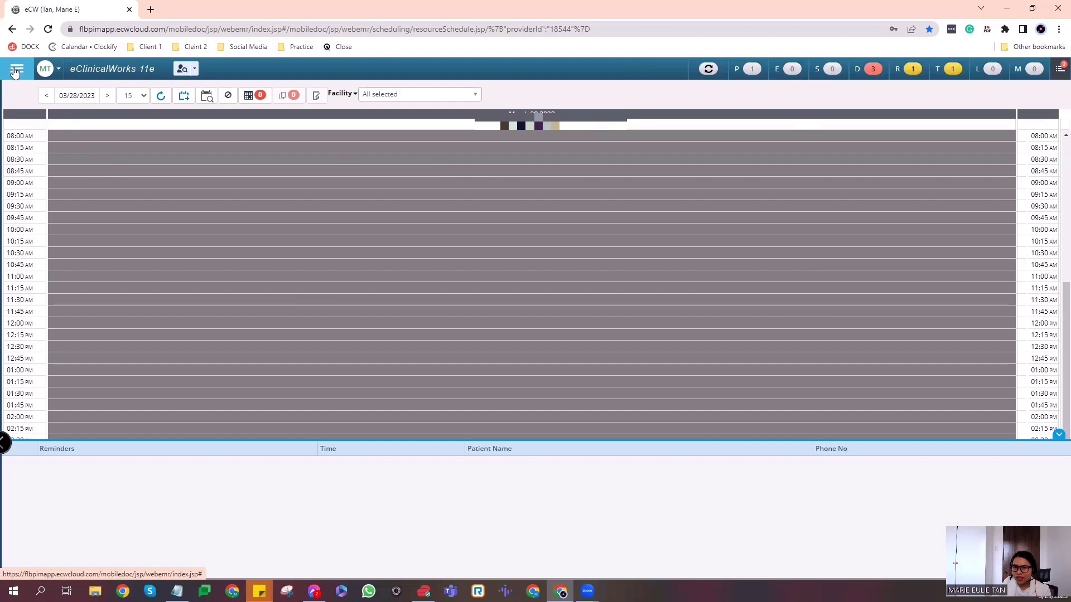
pyautogui.click(18, 69)
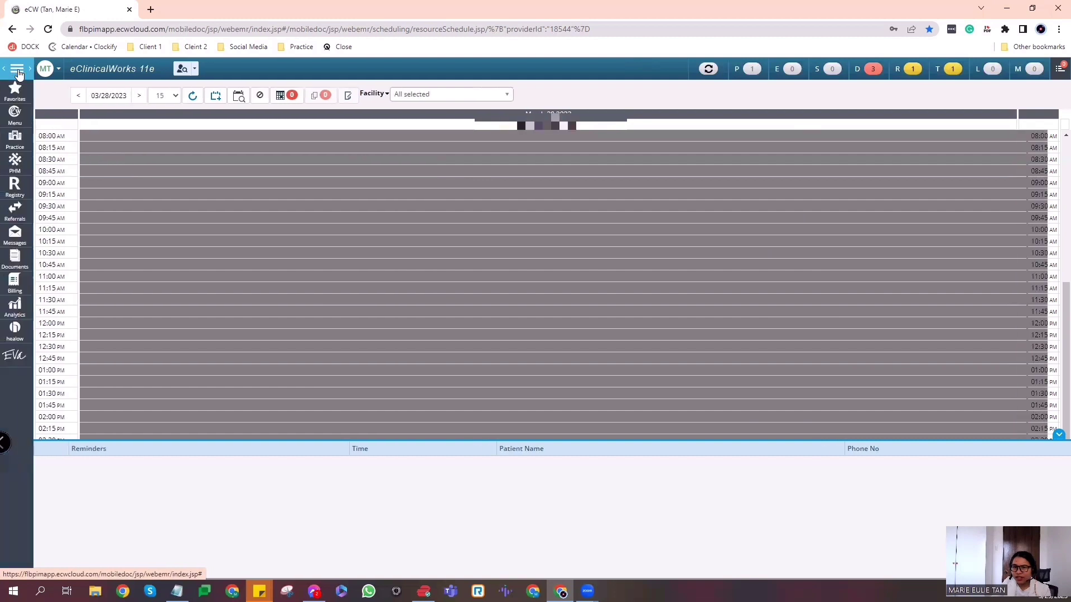
pyautogui.click(17, 114)
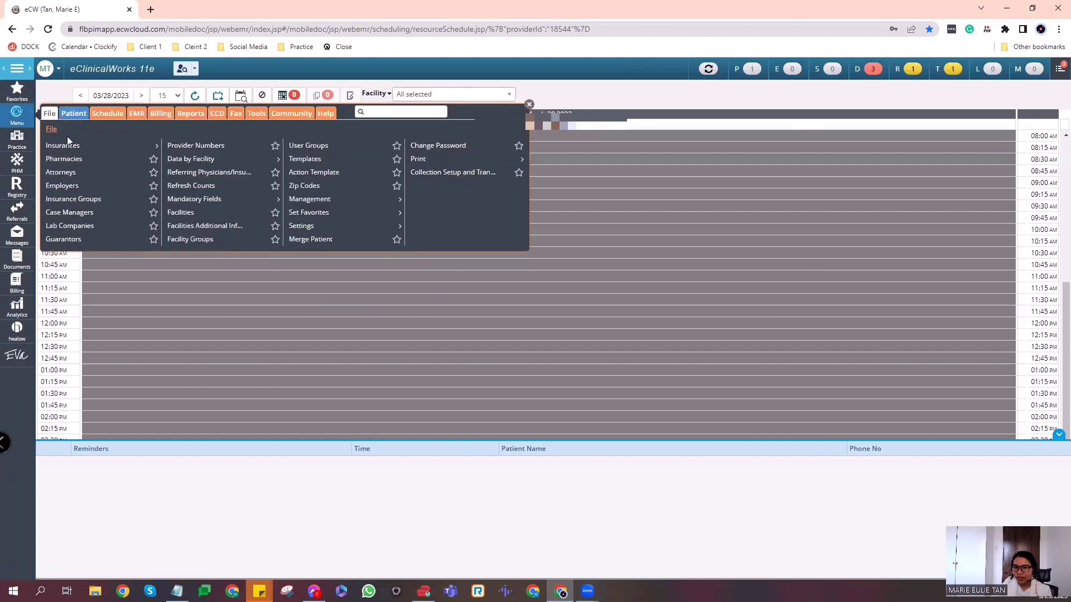
pyautogui.click(72, 114)
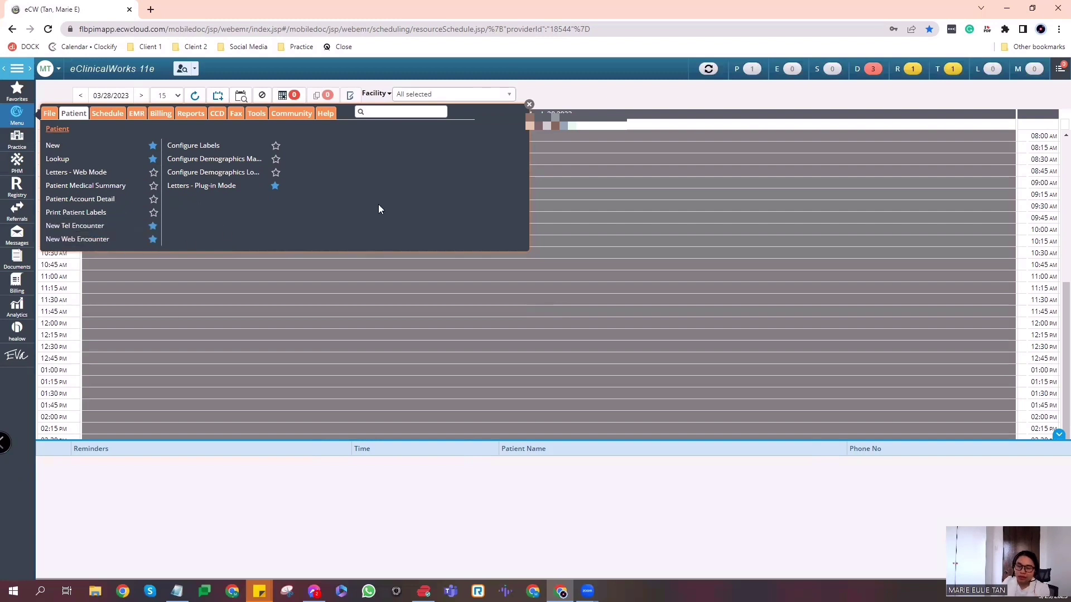
pyautogui.click(16, 96)
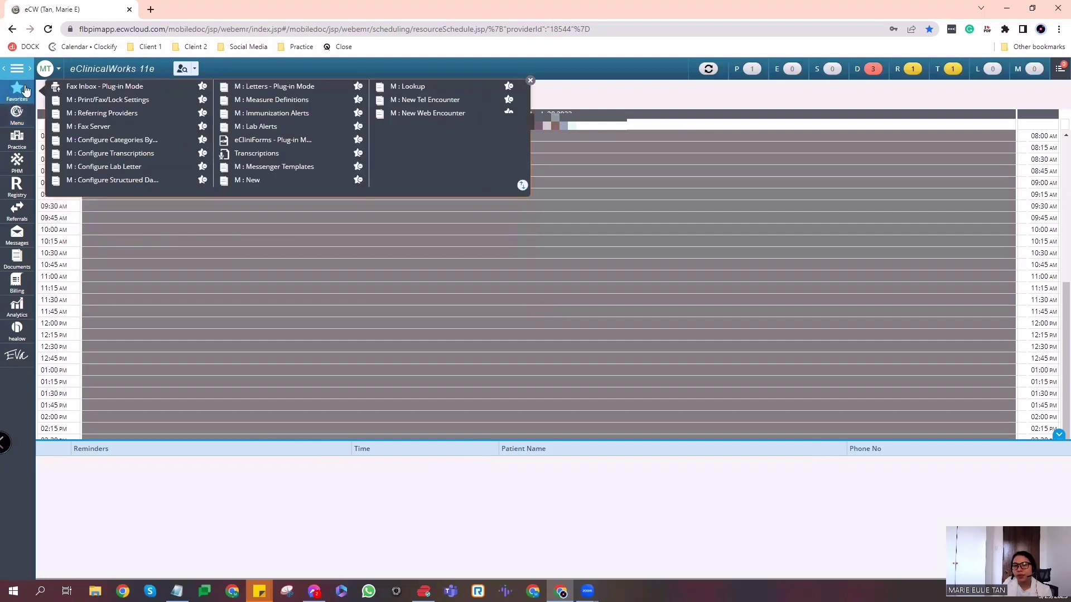
# Step: Close the Favorites list, then browse the patient search options, Patient menu and Favorites
pyautogui.click(630, 101)
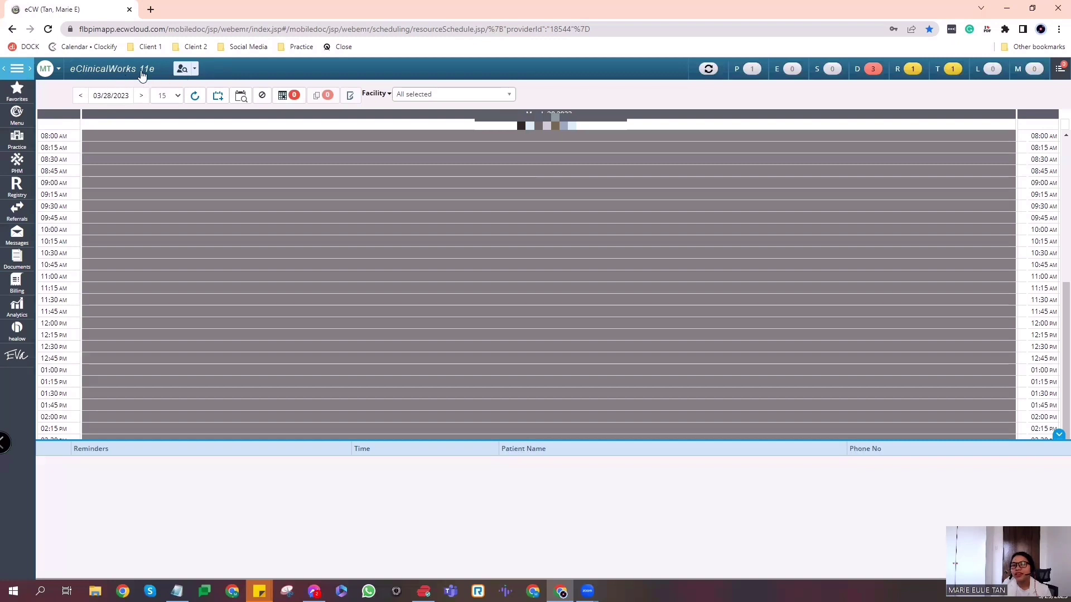
pyautogui.click(195, 72)
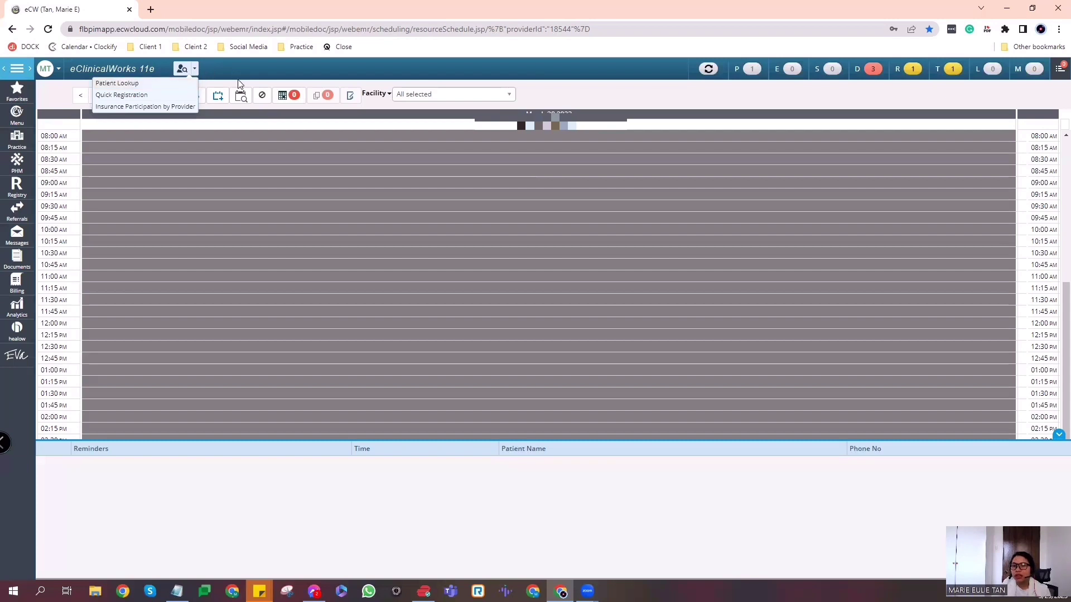
pyautogui.click(15, 120)
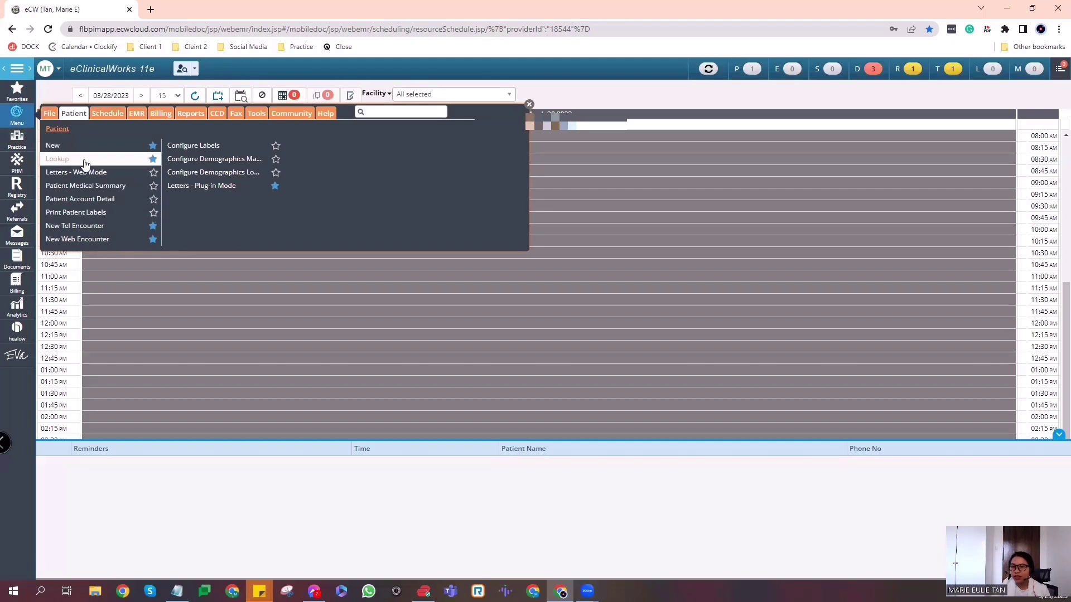
pyautogui.click(17, 90)
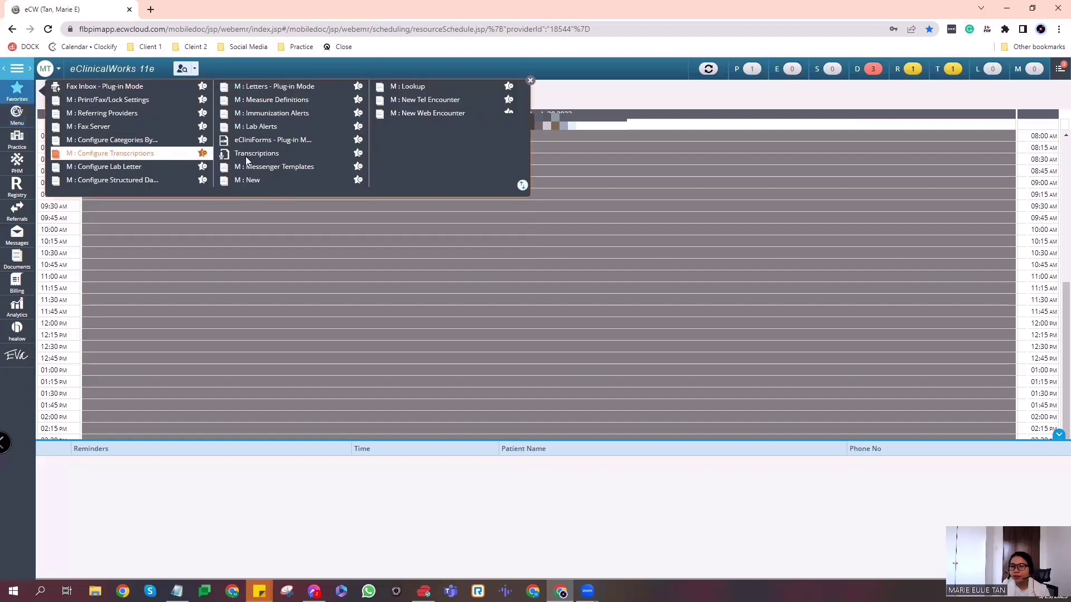
pyautogui.click(193, 69)
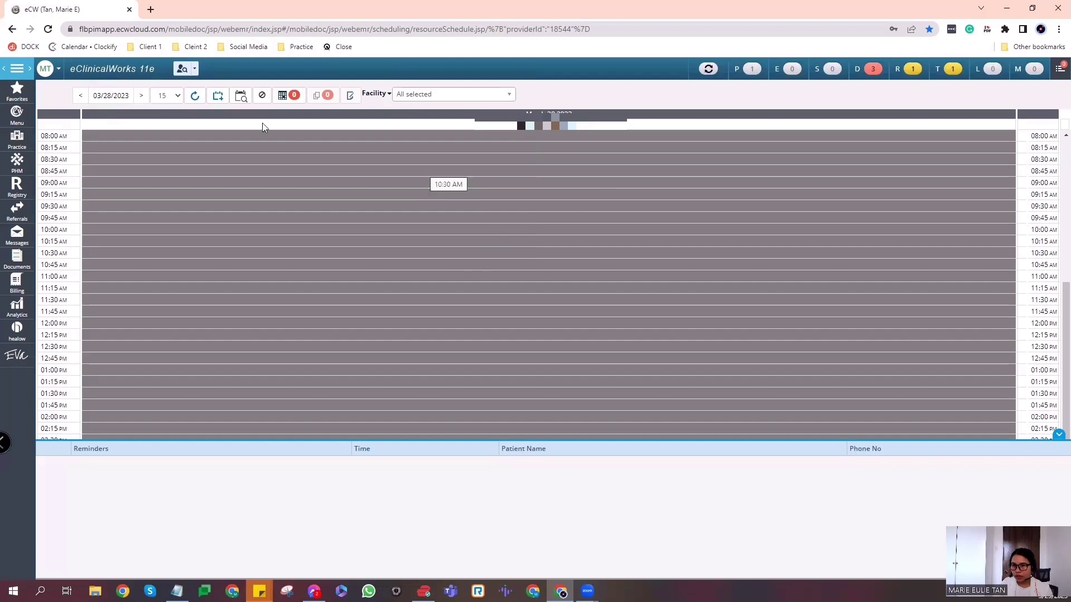
pyautogui.click(182, 68)
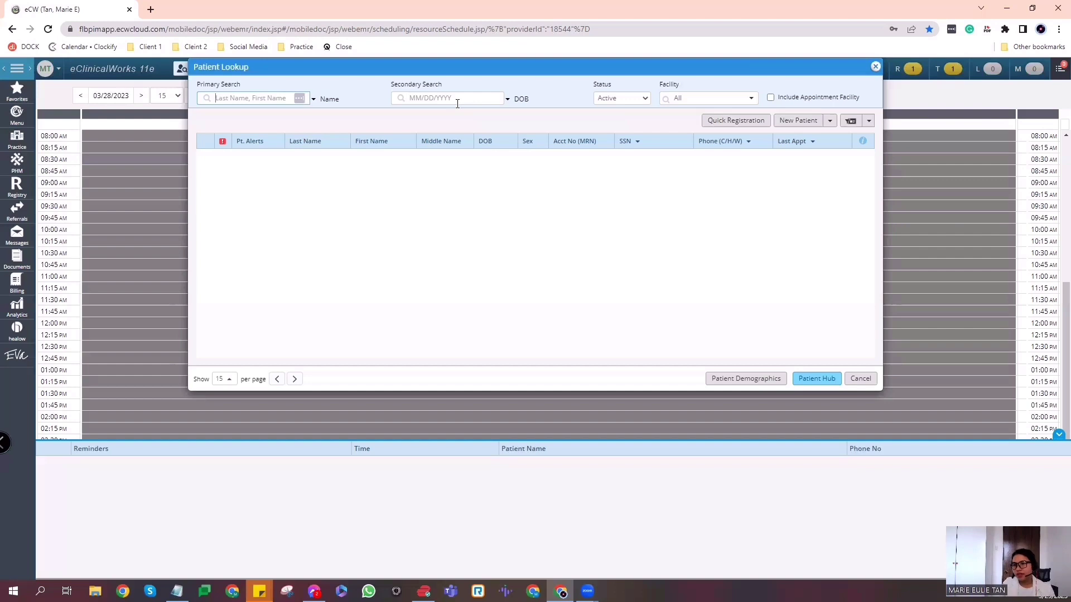
pyautogui.click(456, 96)
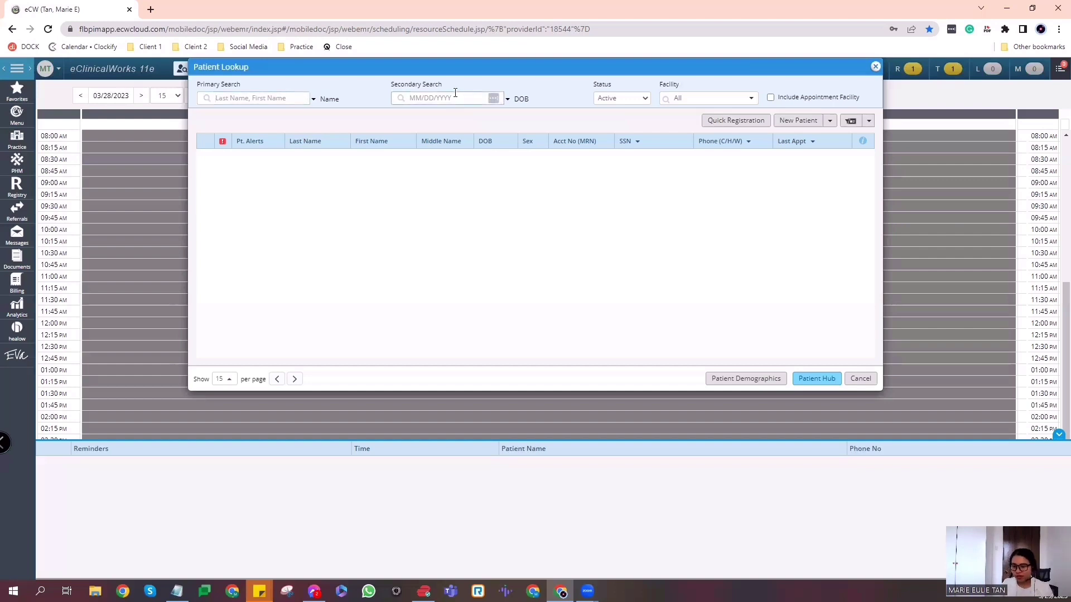
pyautogui.write('08/02/19')
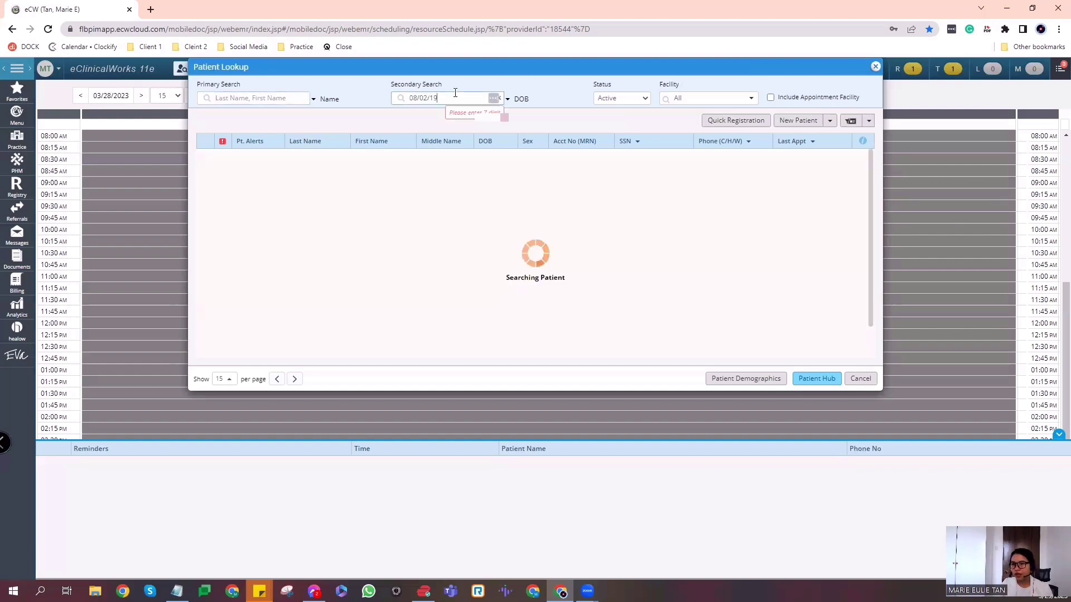
pyautogui.write('90')
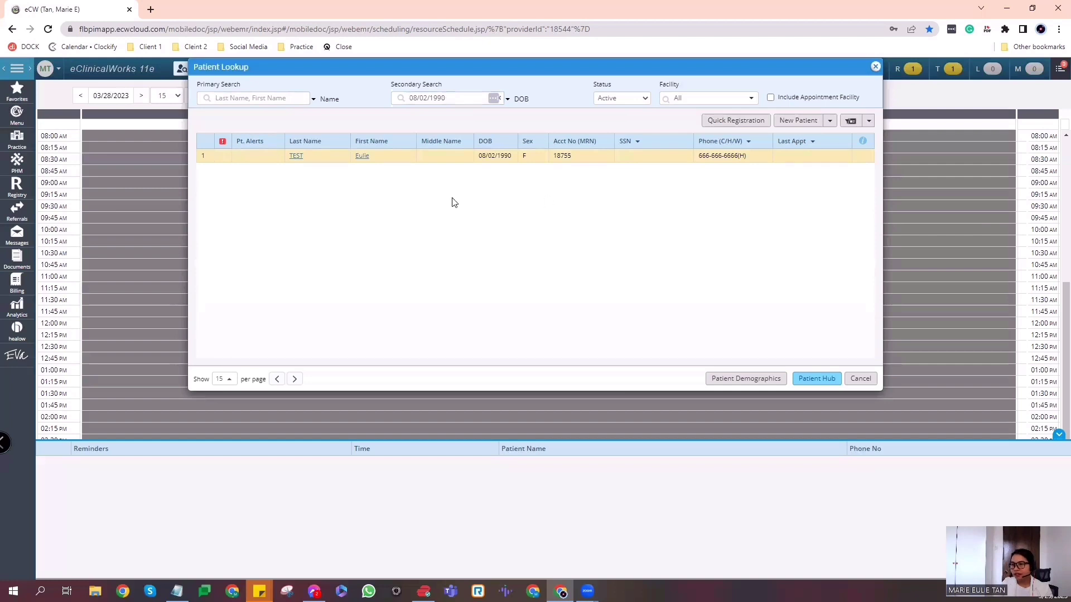
# Step: Open the found patient's Patient Hub, review it, and close it
pyautogui.press('Return')
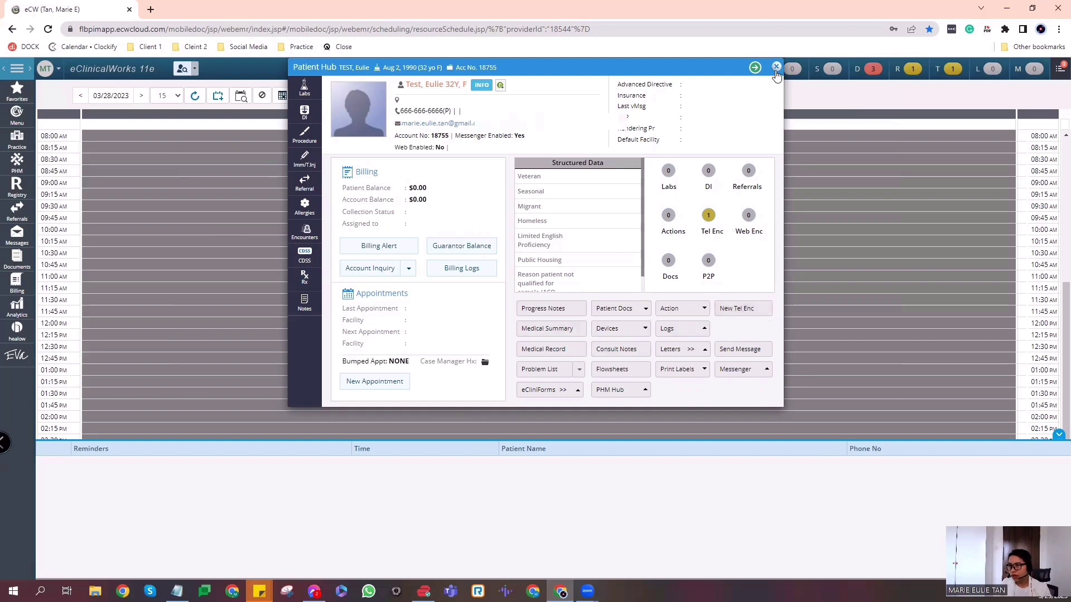
pyautogui.click(775, 68)
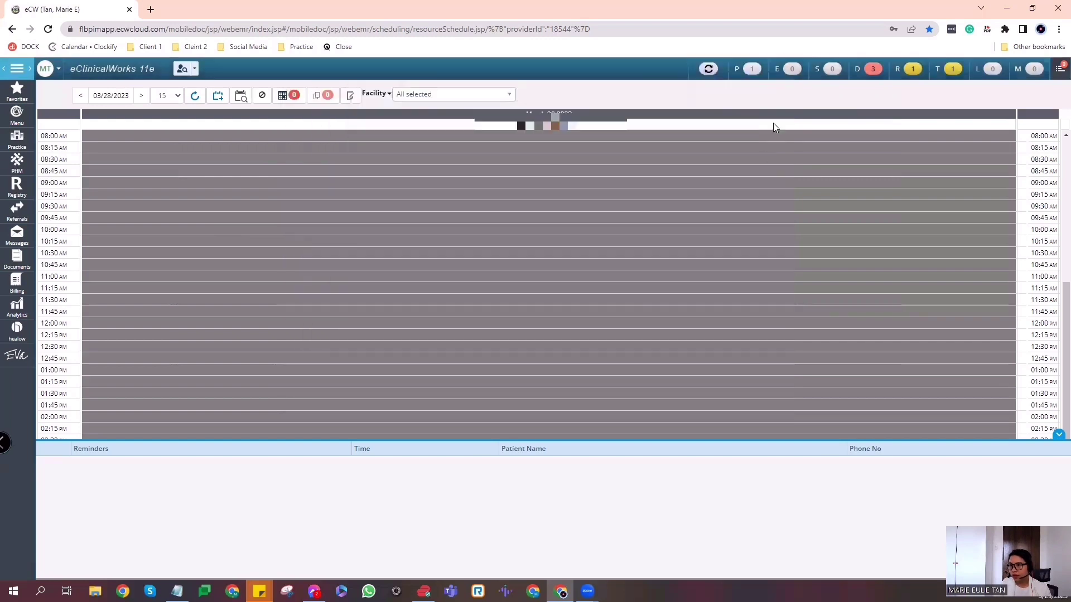
# Step: Start a New Tel Encounter from the Favorites shortcuts
pyautogui.click(16, 91)
pyautogui.click(22, 98)
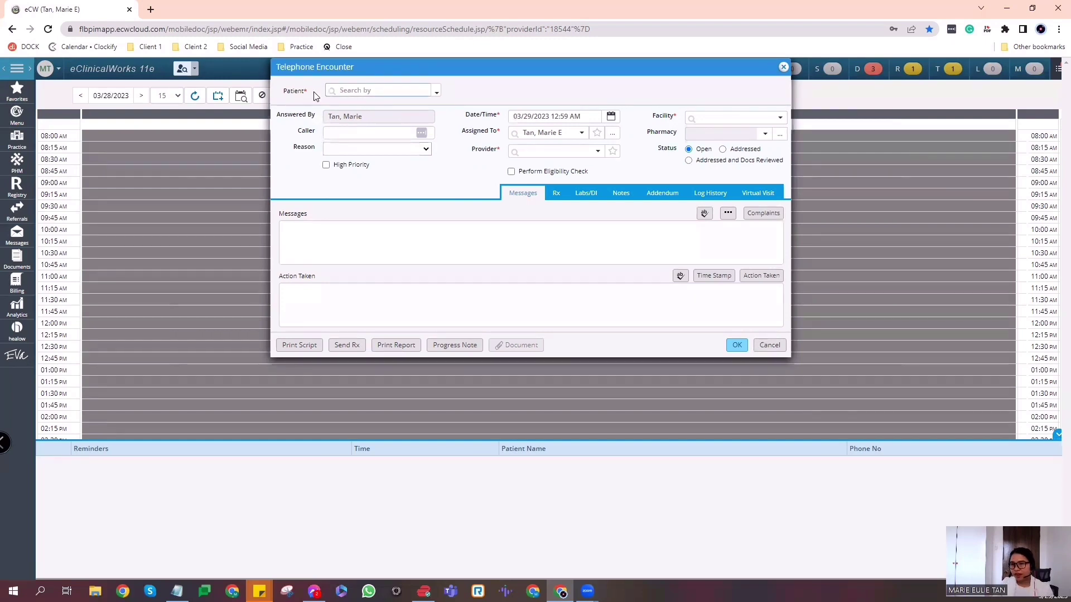
# Step: Search 'test' instead of the DOB and attach patient Test to the encounter
pyautogui.click(395, 91)
pyautogui.write('08/02/1990')
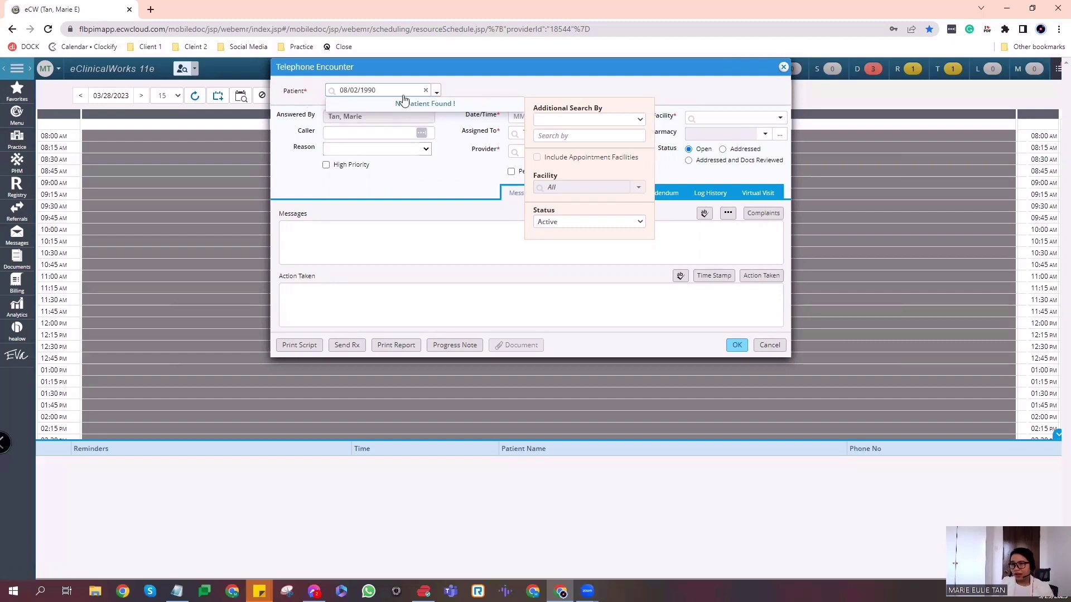
pyautogui.moveTo(405, 90); pyautogui.dragTo(310, 106)
pyautogui.write('test,')
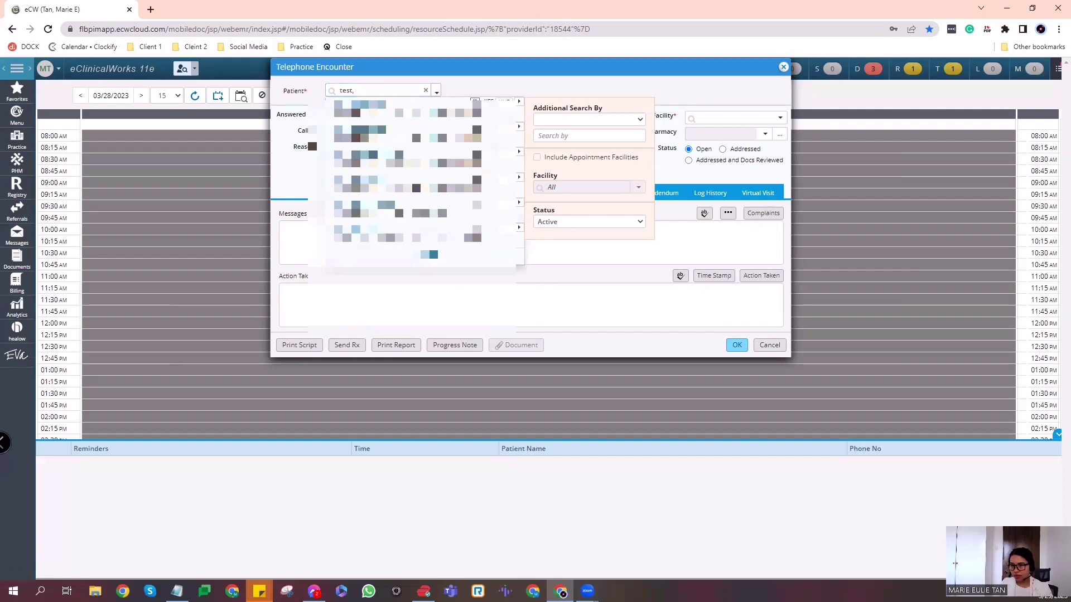
pyautogui.click(522, 248)
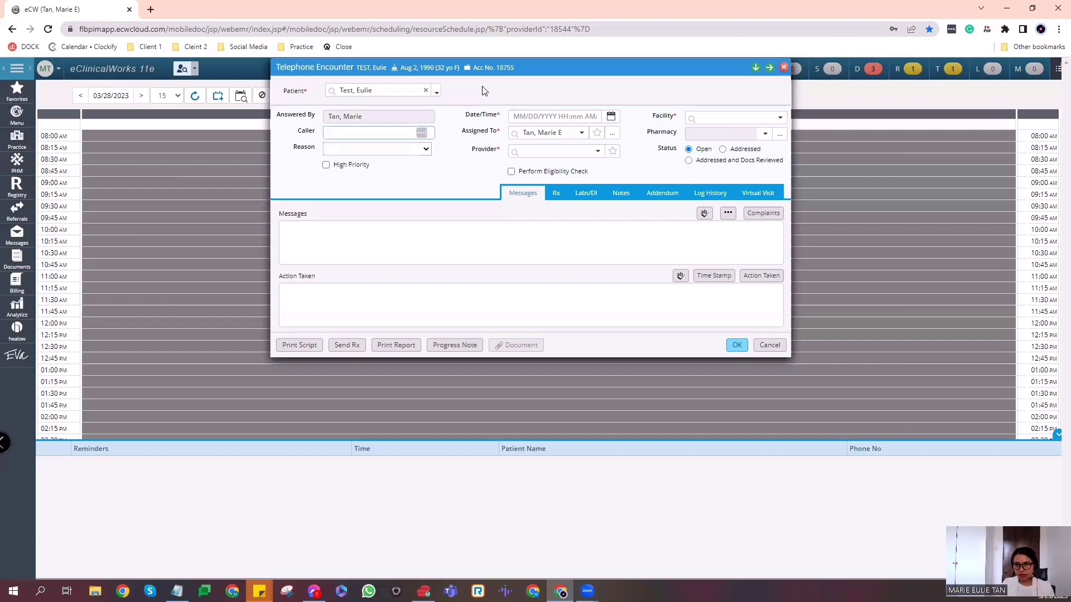
# Step: Enter 'Patient' as the caller
pyautogui.write('PAtient')
pyautogui.press('BackSpace')
pyautogui.press('BackSpace')
pyautogui.press('BackSpace')
pyautogui.press('BackSpace')
pyautogui.press('BackSpace')
pyautogui.press('BackSpace')
pyautogui.write('atient')
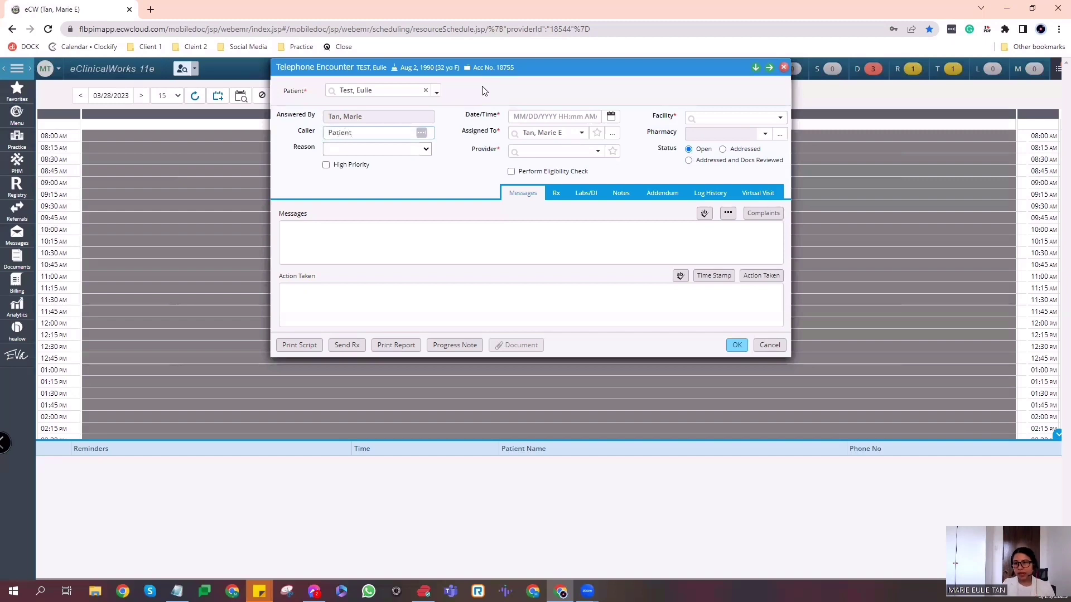
# Step: Set the call reason to Needs referral
pyautogui.click(368, 148)
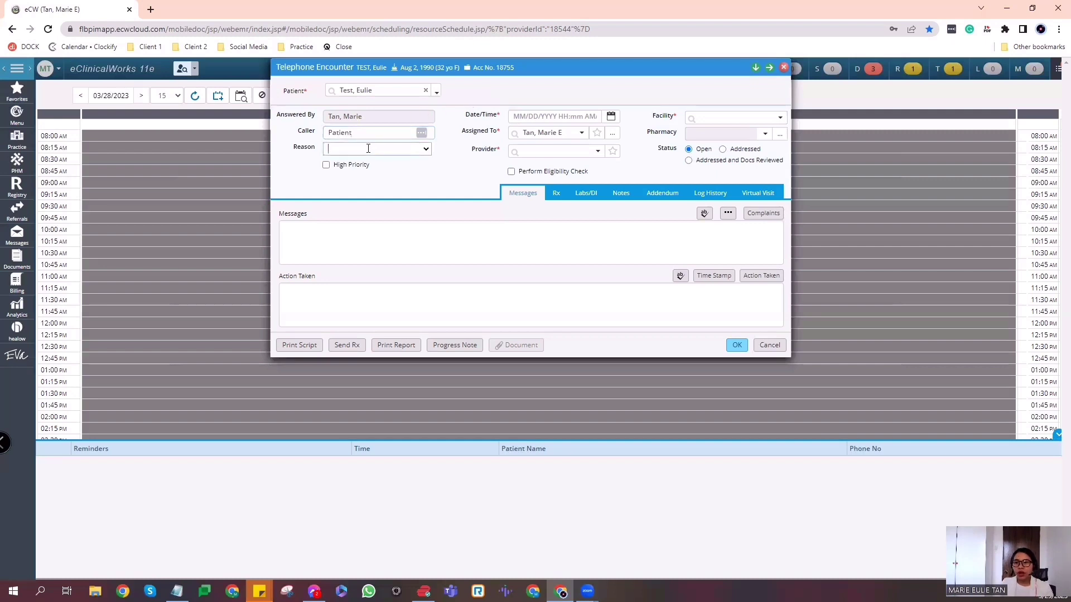
pyautogui.click(426, 150)
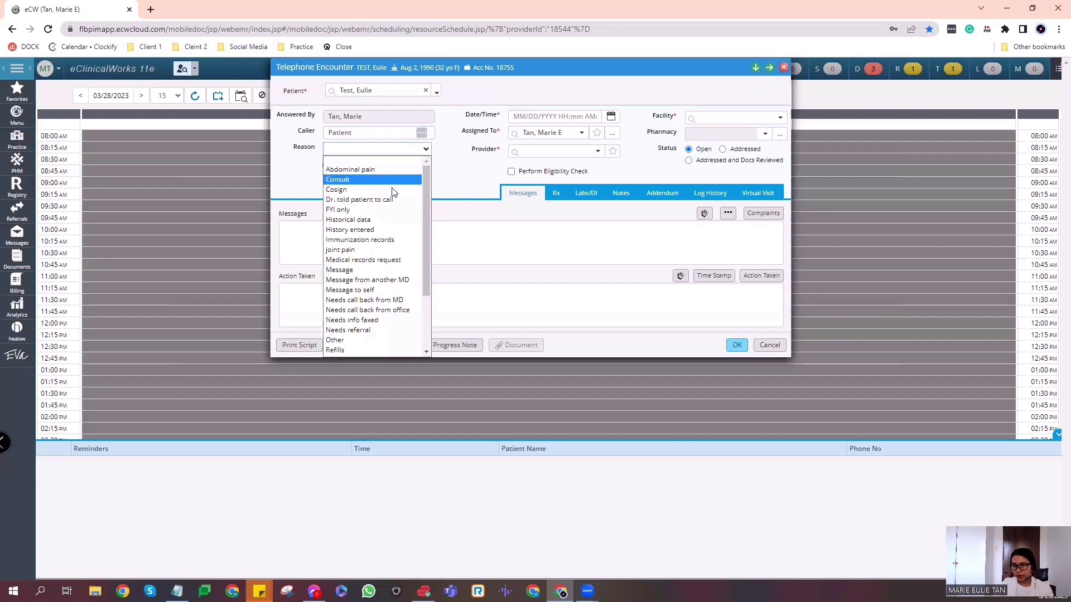
pyautogui.scroll(-3, 397, 257)
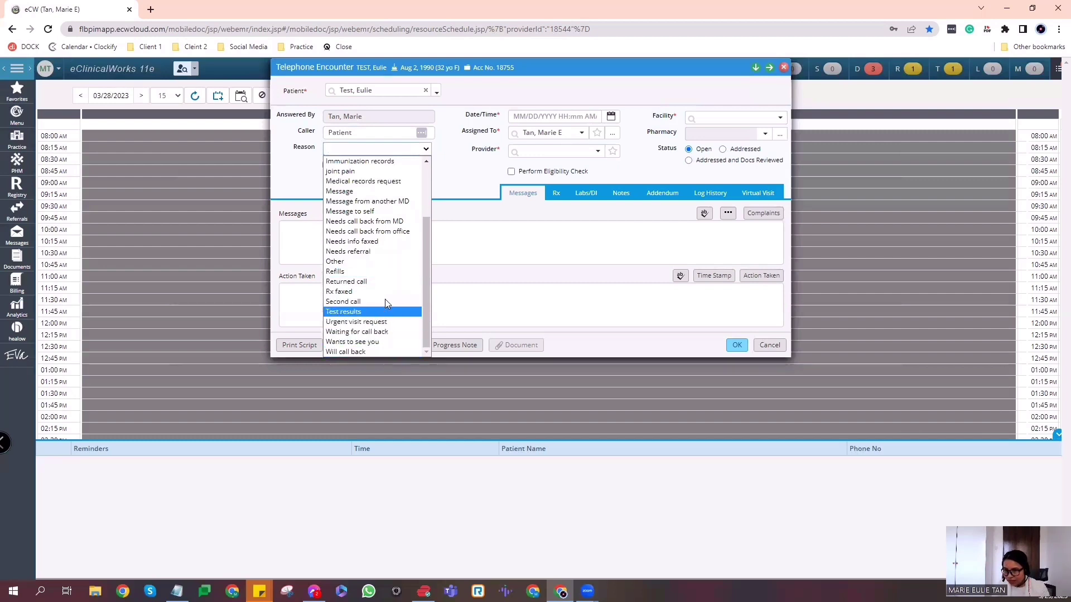
pyautogui.scroll(2, 392, 258)
pyautogui.scroll(-2, 393, 258)
pyautogui.click(393, 256)
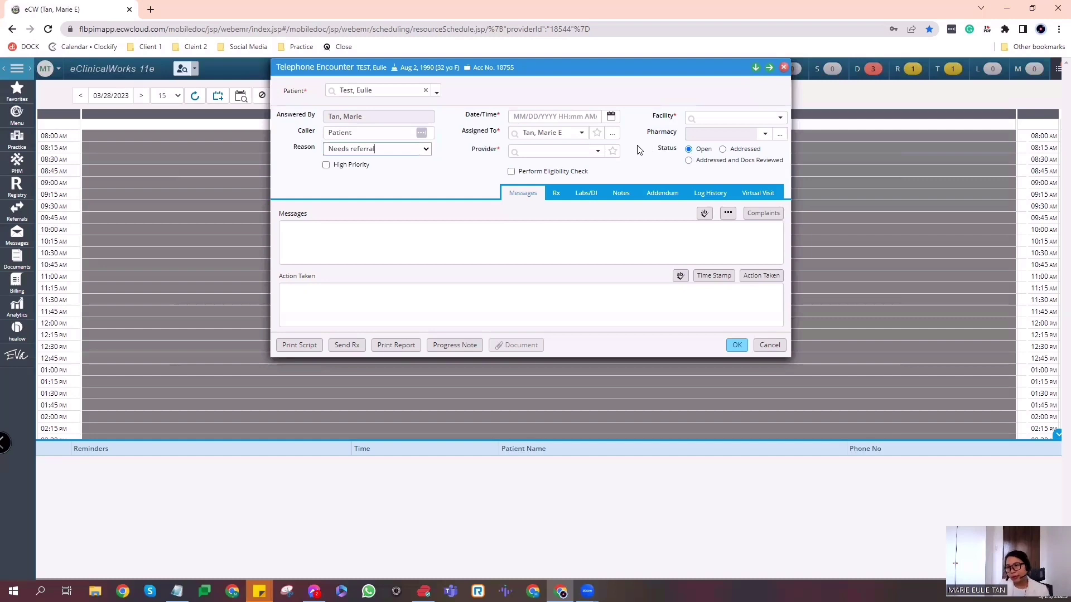
# Step: Choose a provider and a facility for the telephone encounter
pyautogui.click(597, 151)
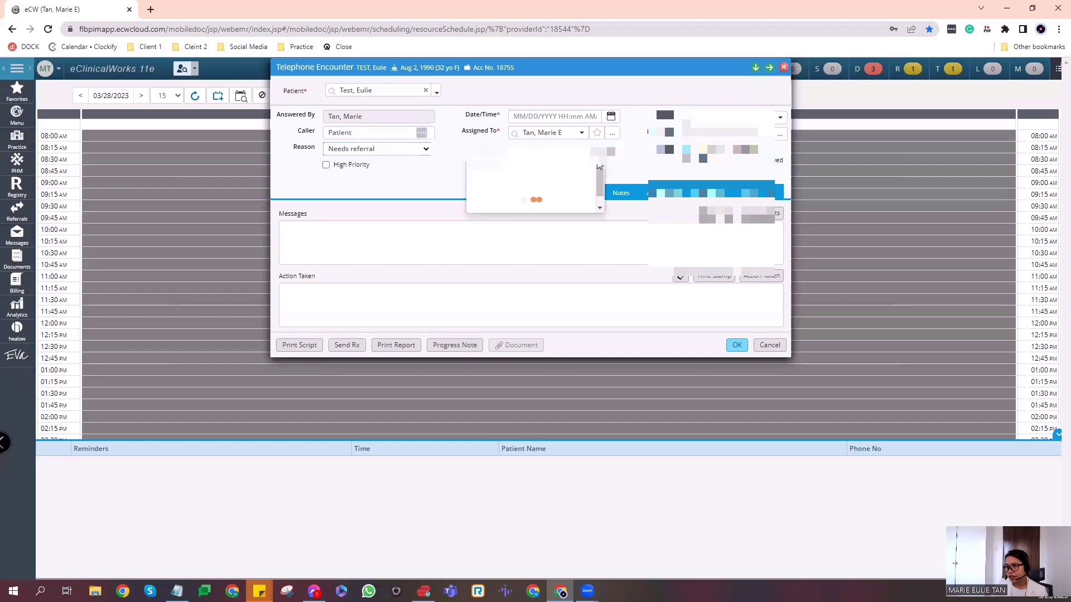
pyautogui.click(779, 117)
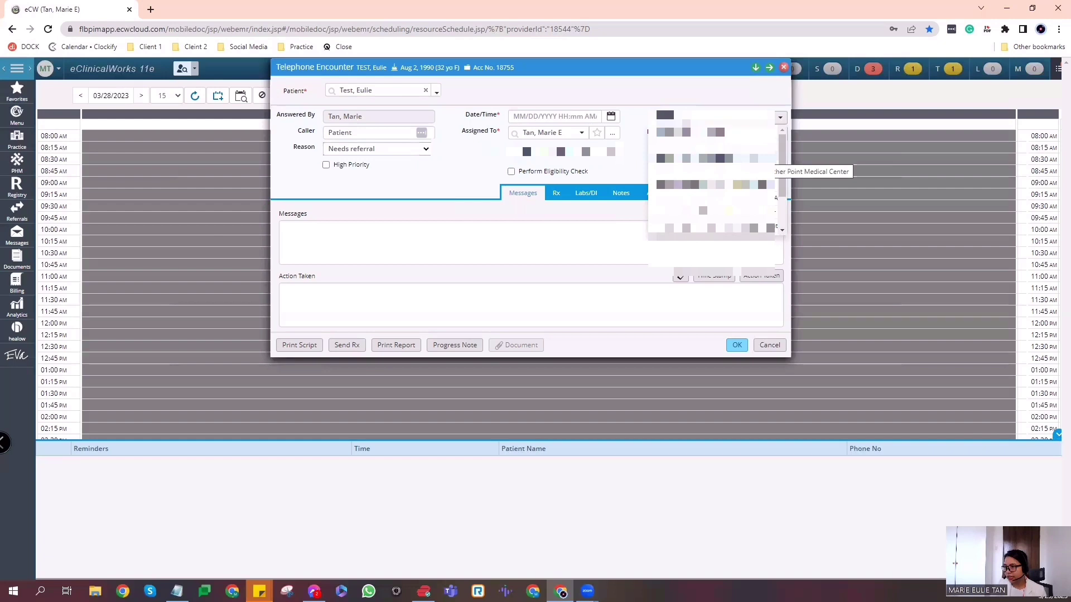
pyautogui.click(766, 161)
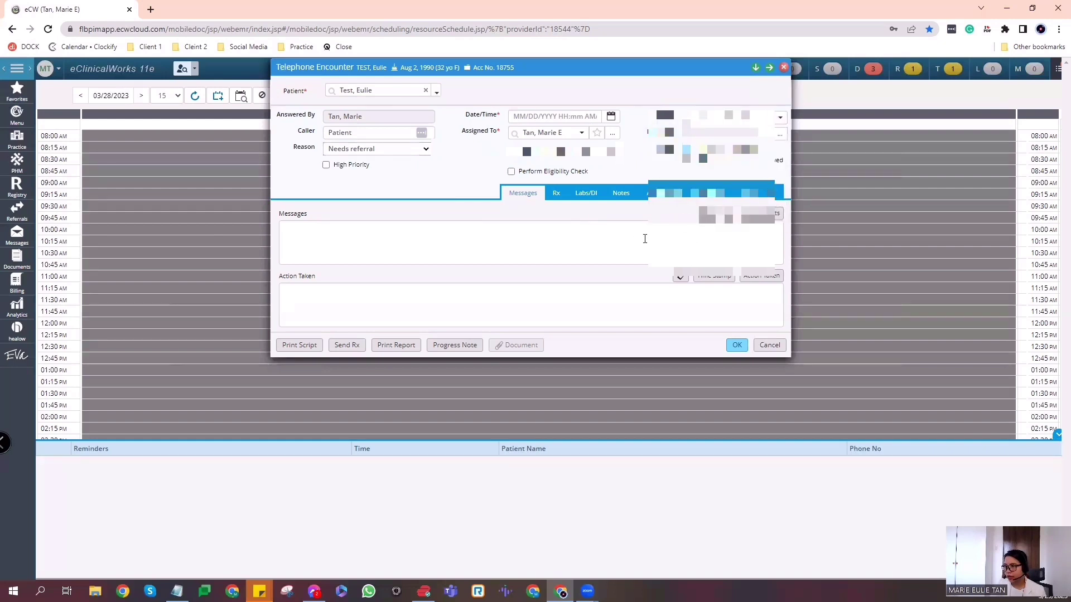
pyautogui.click(644, 239)
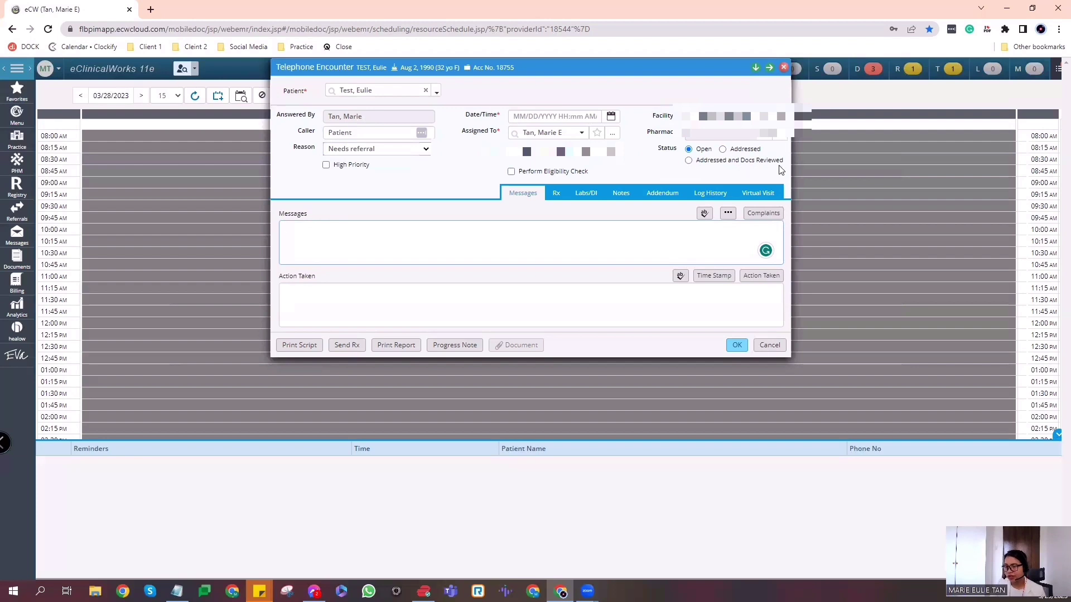
# Step: Write the message: patient wants her referral status and, if approved, all her recent labs
pyautogui.click(567, 239)
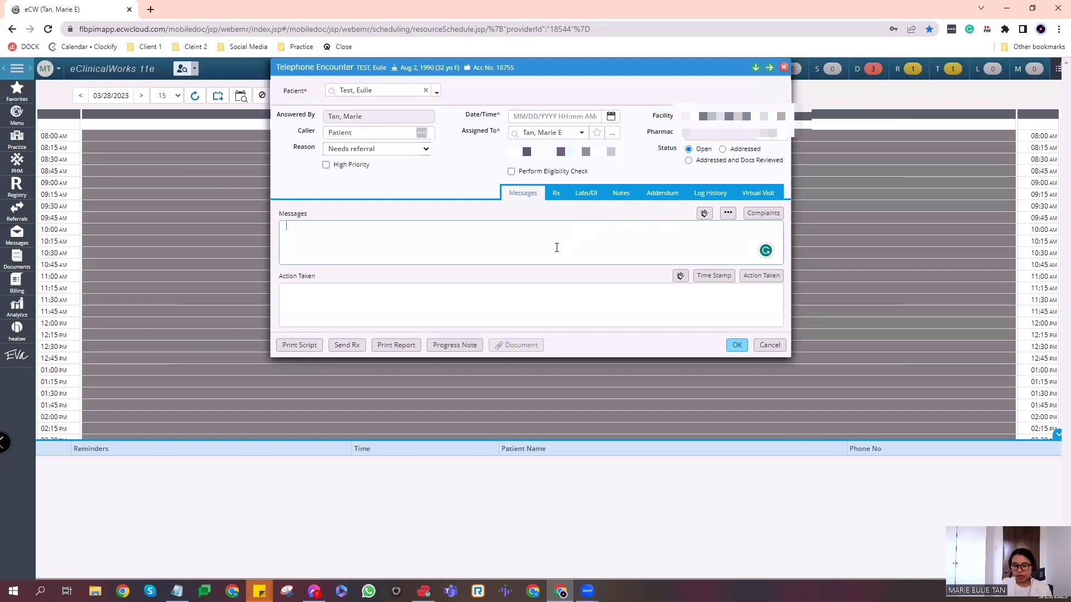
pyautogui.write('The patient')
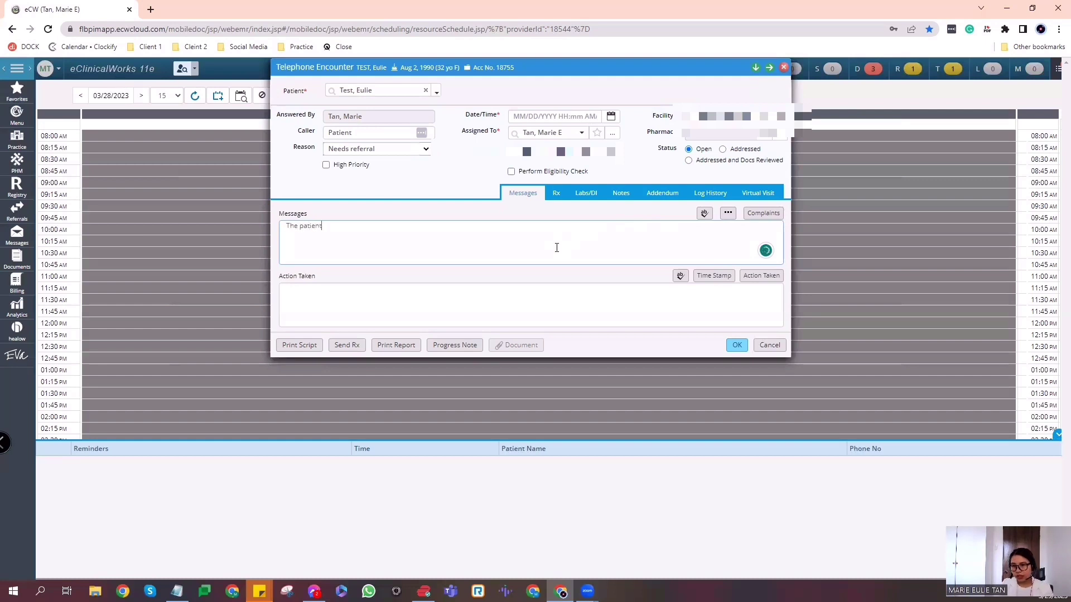
pyautogui.write(' wants to ')
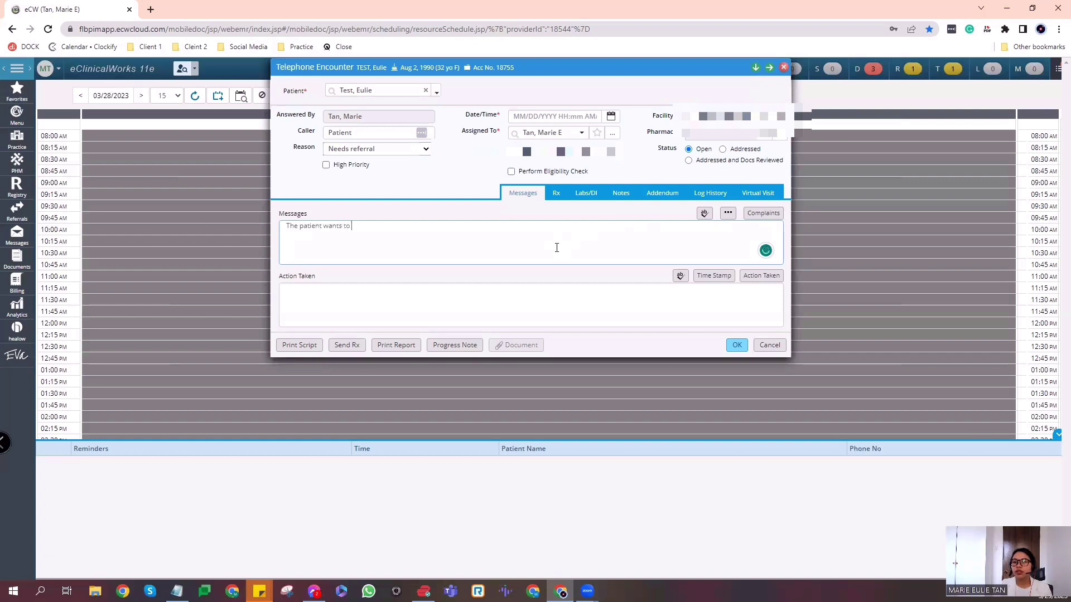
pyautogui.write('know th')
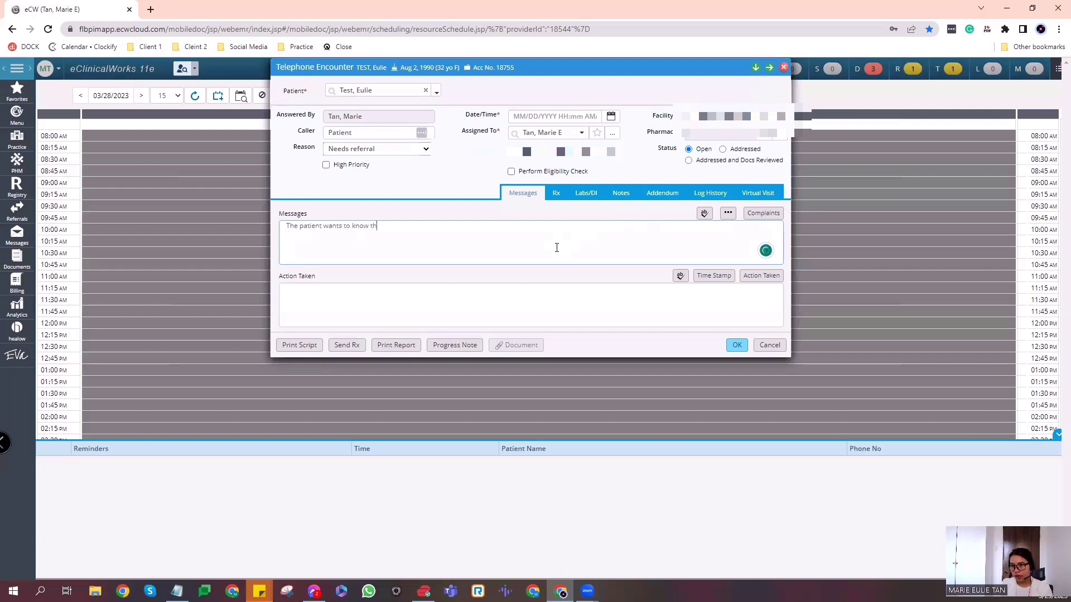
pyautogui.write('e statu')
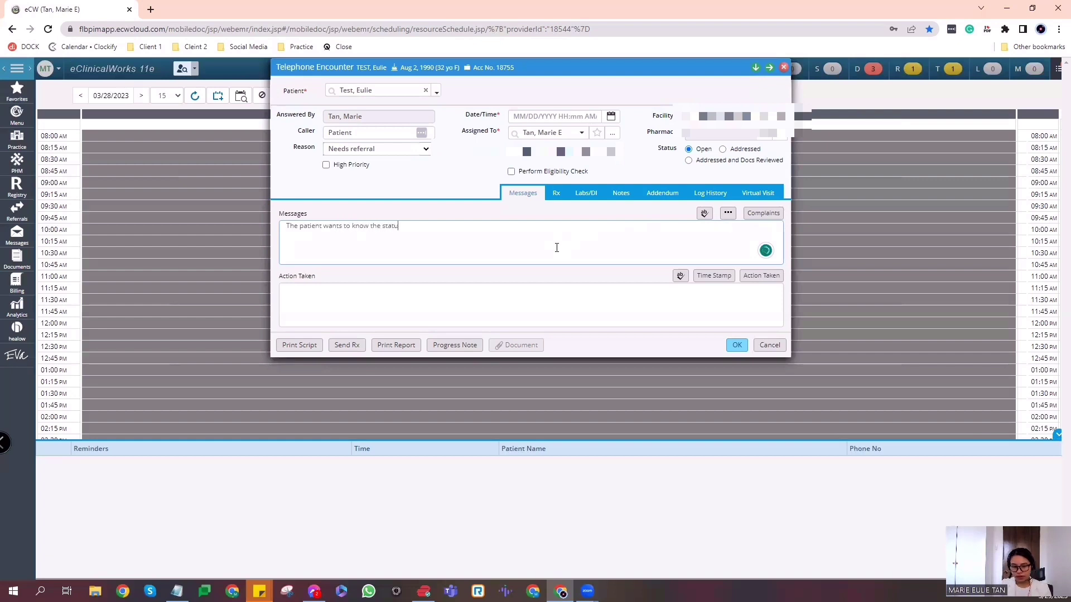
pyautogui.write('s of h')
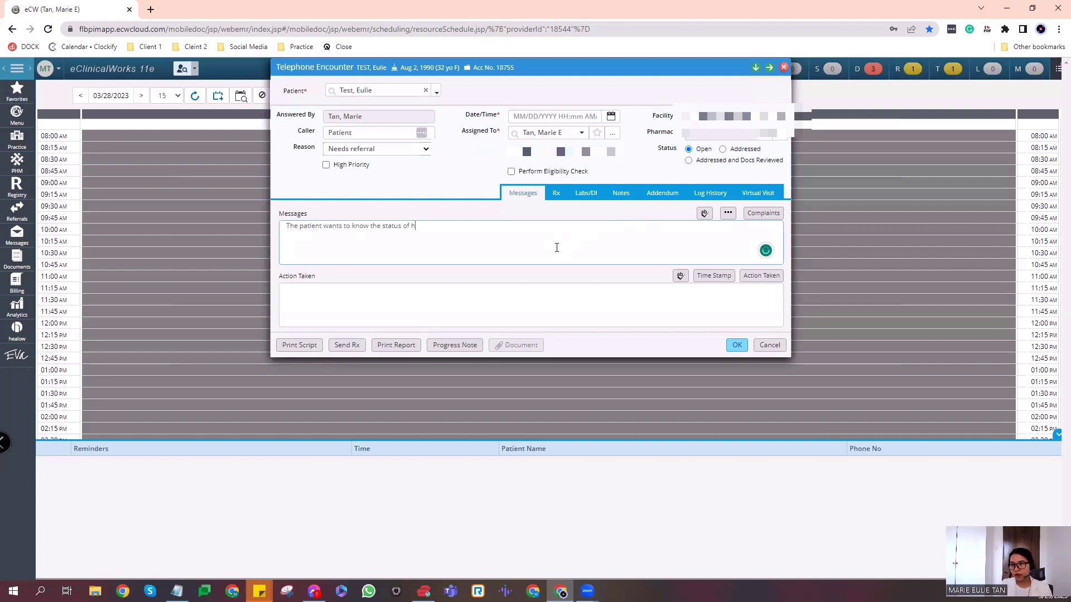
pyautogui.write('er referra')
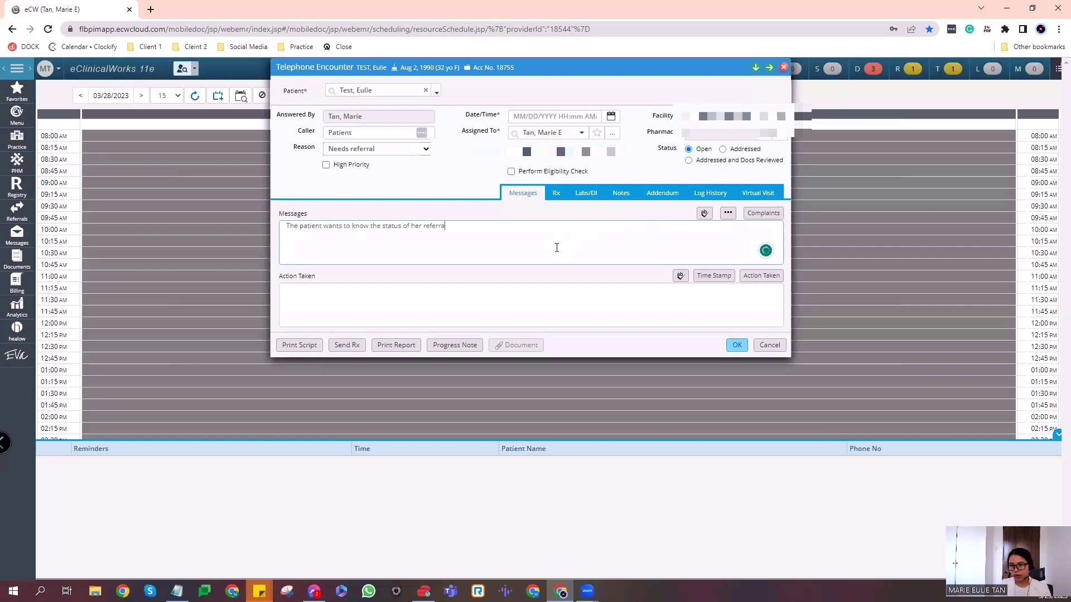
pyautogui.write('l.')
pyautogui.write('If the referral was approved ')
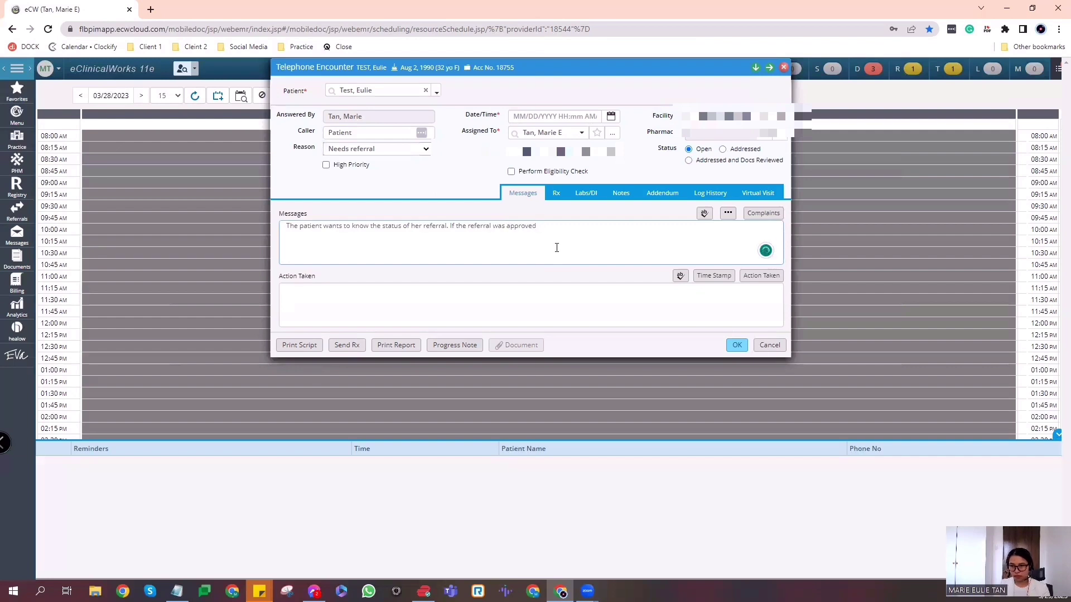
pyautogui.write(', she also wants to ')
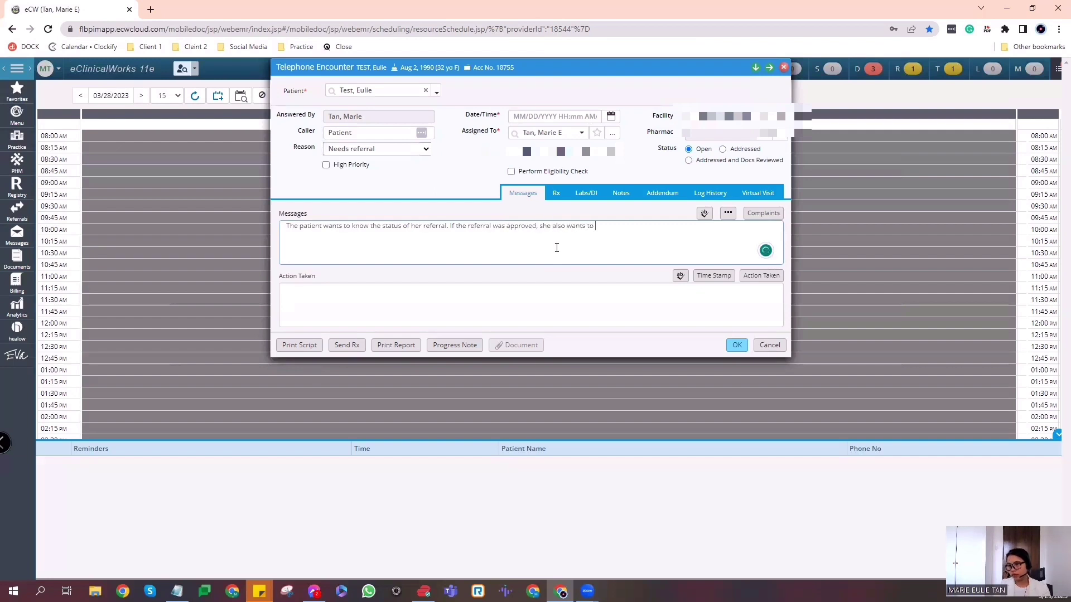
pyautogui.write('us to sen')
pyautogui.write('d the')
pyautogui.press('BackSpace')
pyautogui.press('BackSpace')
pyautogui.press('BackSpace')
pyautogui.write('all of her recent labs.')
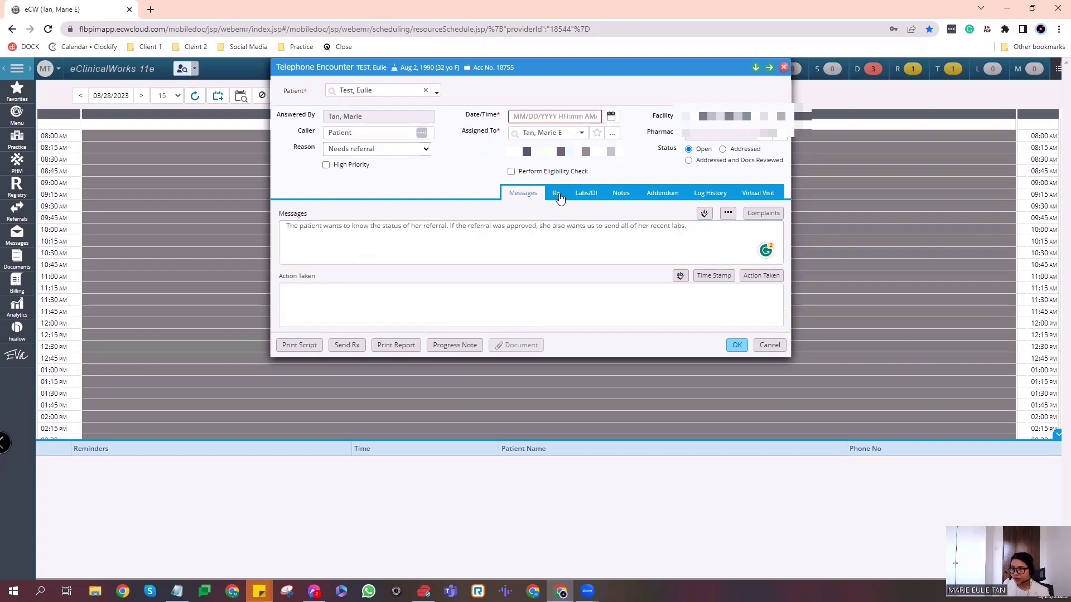
# Step: Set the encounter date to March 29, 2023 with the calendar picker
pyautogui.click(611, 117)
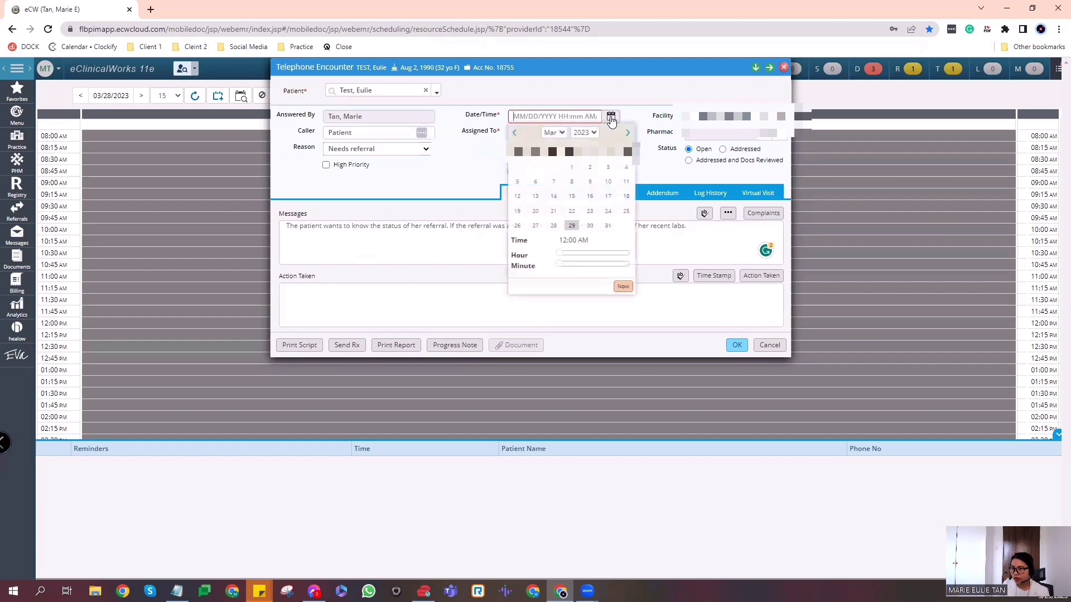
pyautogui.click(572, 226)
pyautogui.click(472, 254)
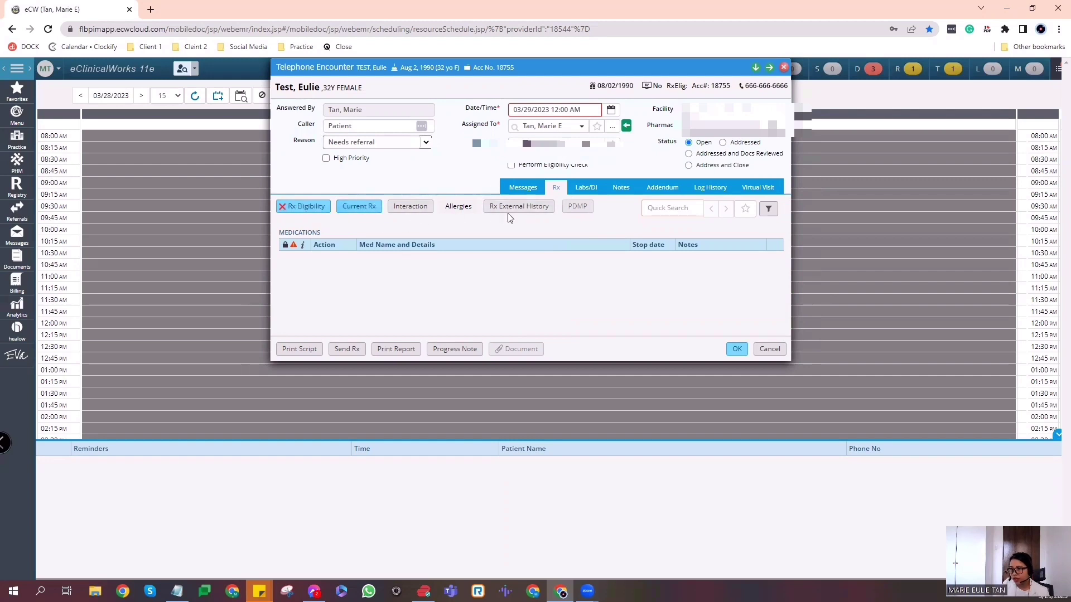
# Step: Review the Needs referral encounter's message and labs sections, then save the telephone encounter
pyautogui.click(670, 211)
pyautogui.click(585, 187)
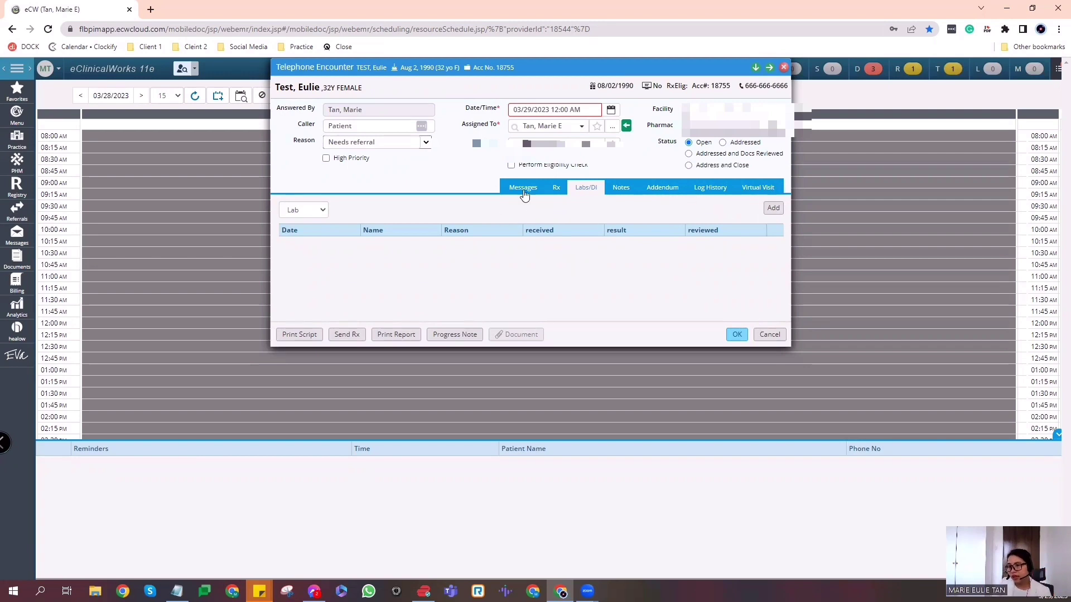
pyautogui.click(523, 191)
pyautogui.click(548, 233)
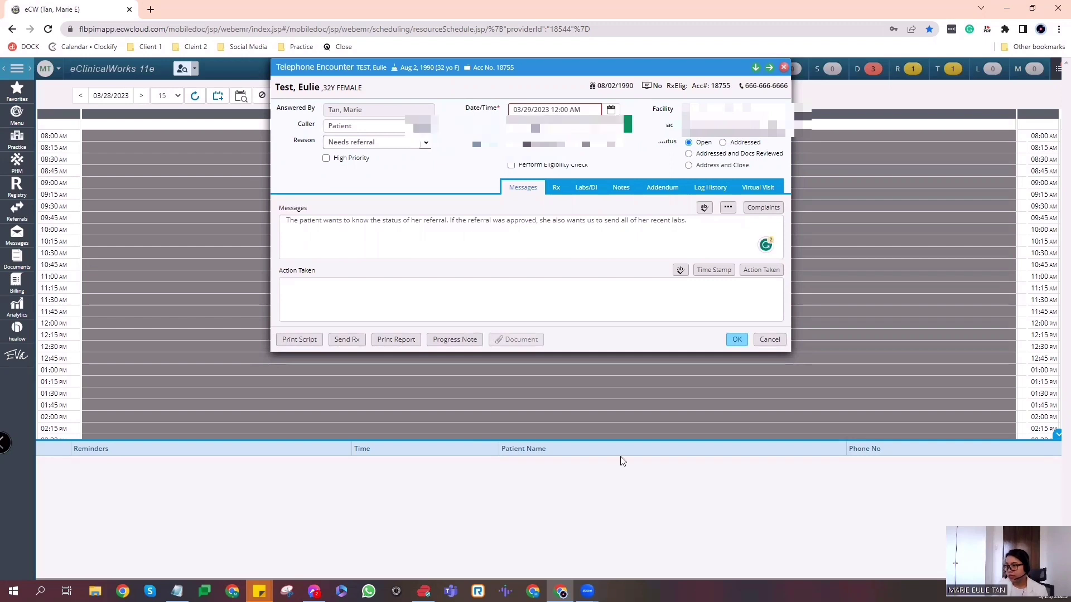
pyautogui.click(738, 340)
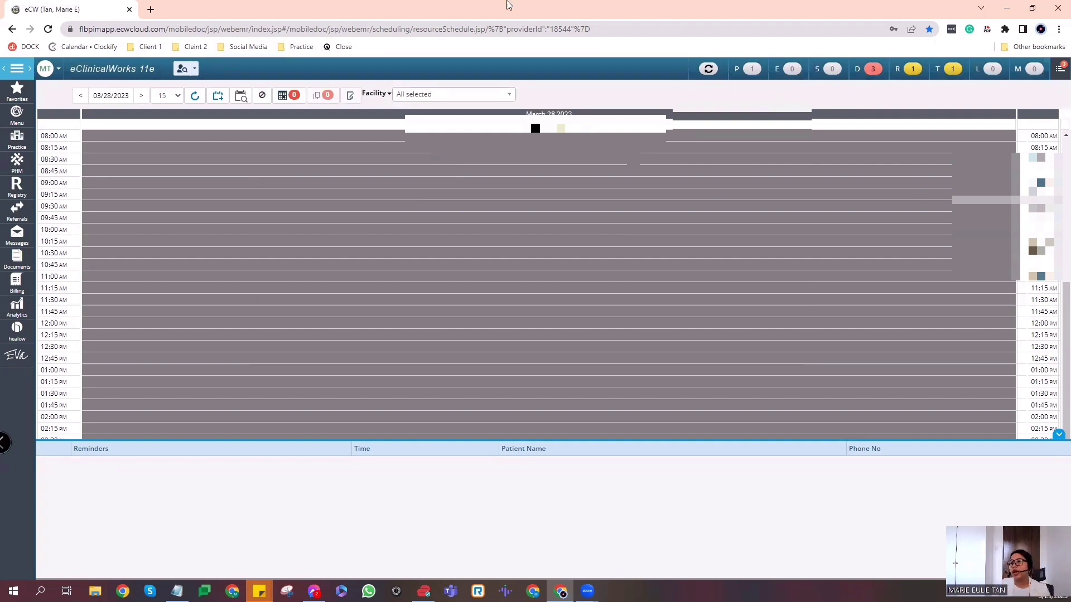
# Step: Open the T jellybean's pending-categories dropdown, which now shows 2 telephone encounters
pyautogui.click(942, 71)
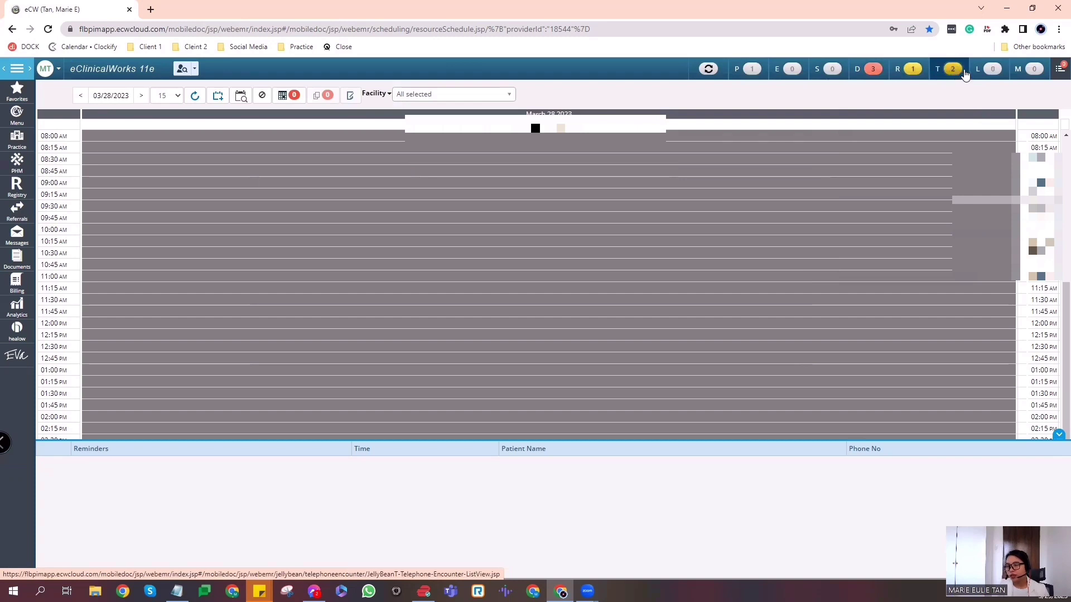
pyautogui.click(945, 72)
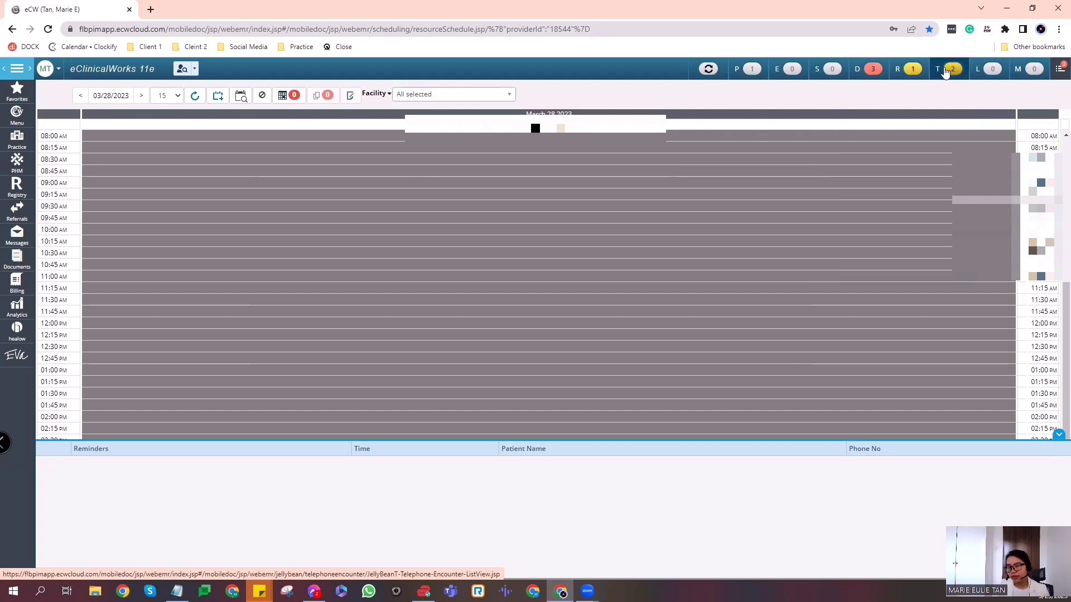
pyautogui.click(948, 73)
pyautogui.click(951, 76)
pyautogui.click(940, 72)
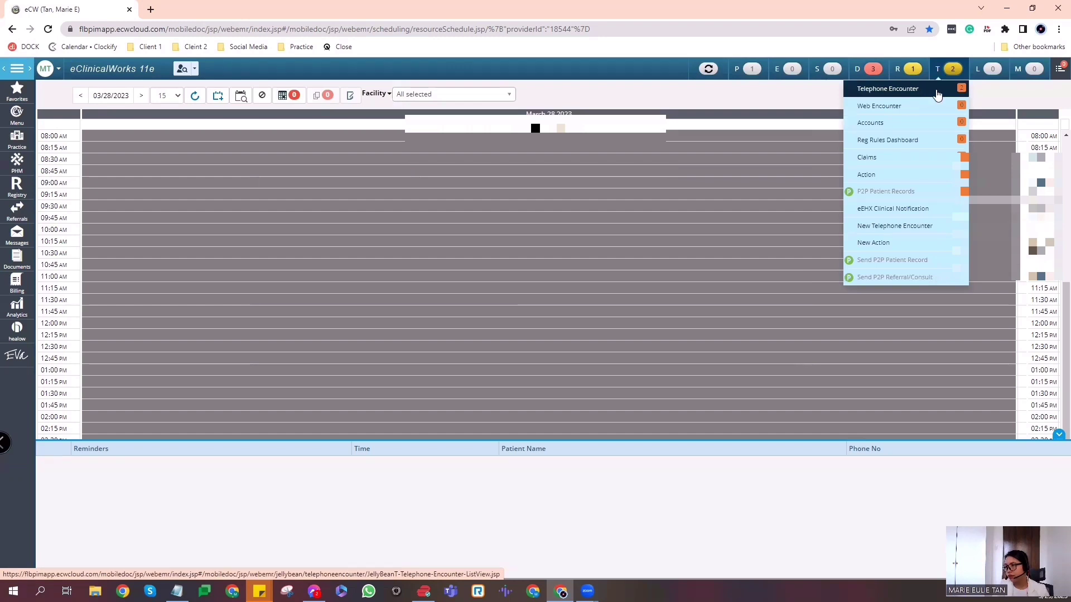
# Step: Reopen the test patient's 03/29/2023 telephone encounter and place the cursor in Action Taken
pyautogui.click(938, 96)
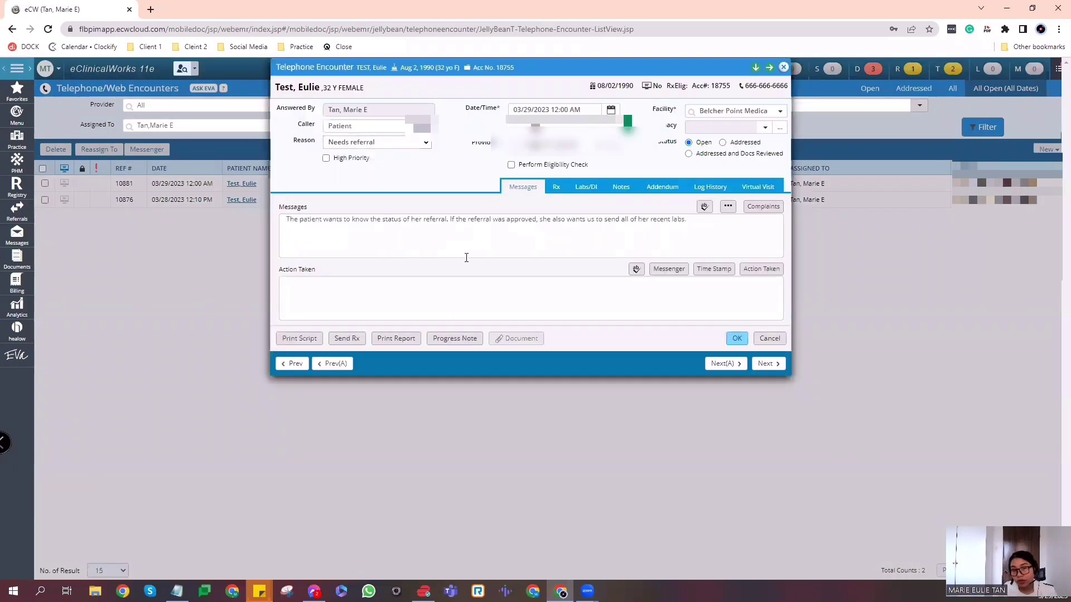
pyautogui.click(331, 287)
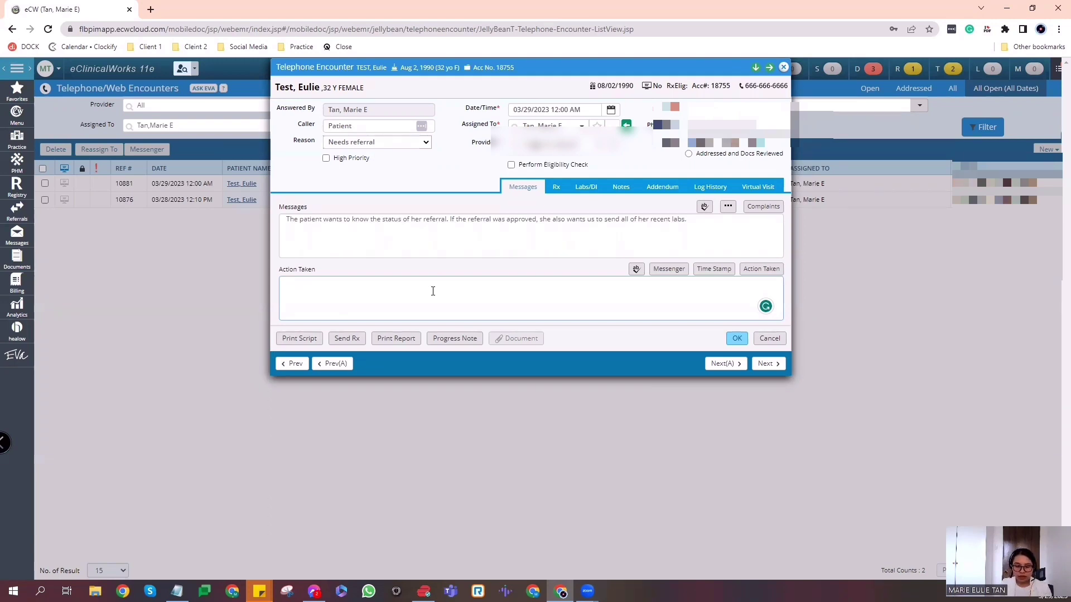
# Step: Enter Action Taken: 'The status of the referral is approved and will send the recent labs right away.'
pyautogui.write('The')
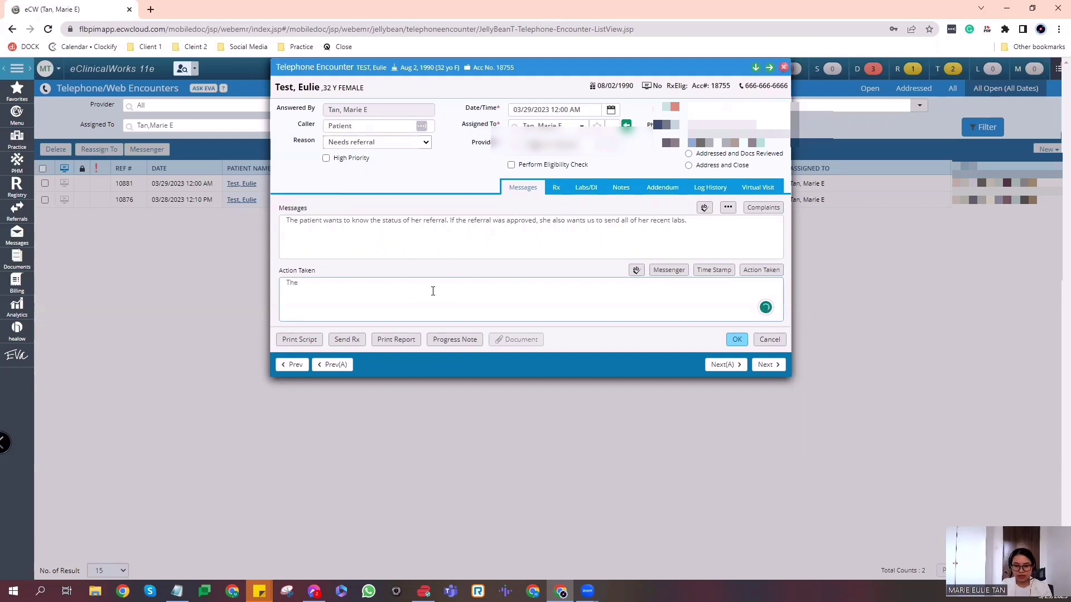
pyautogui.write(' status of the referra')
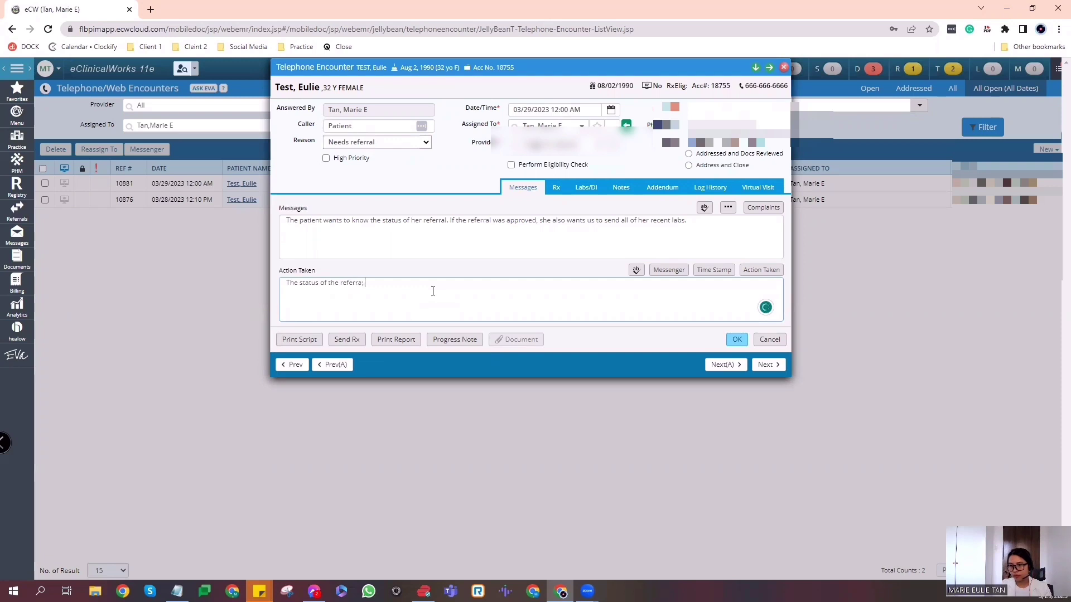
pyautogui.write('l is approve')
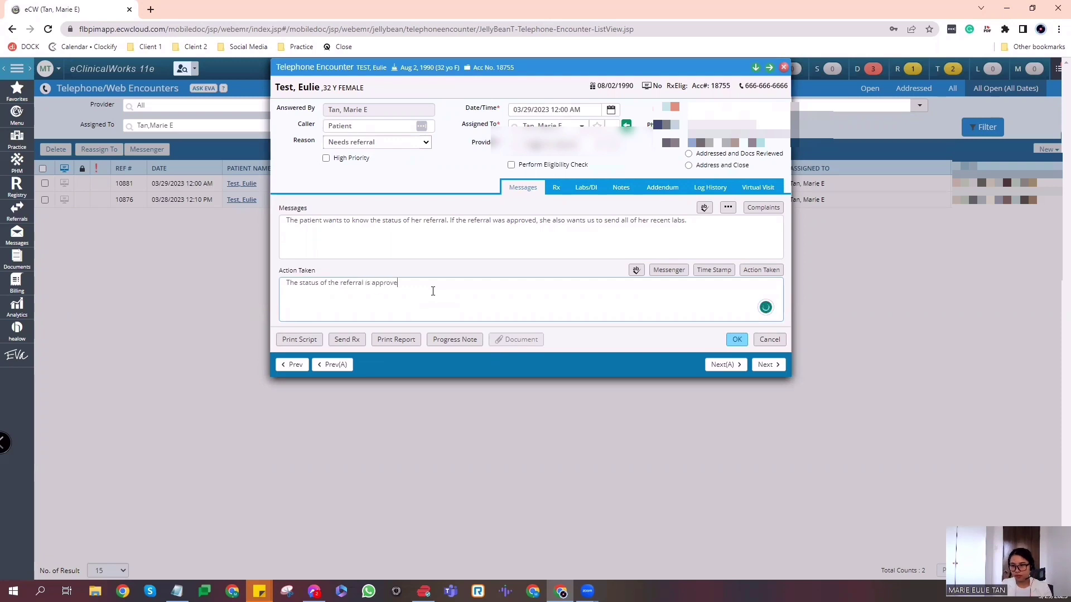
pyautogui.write('d and will send the recent labs')
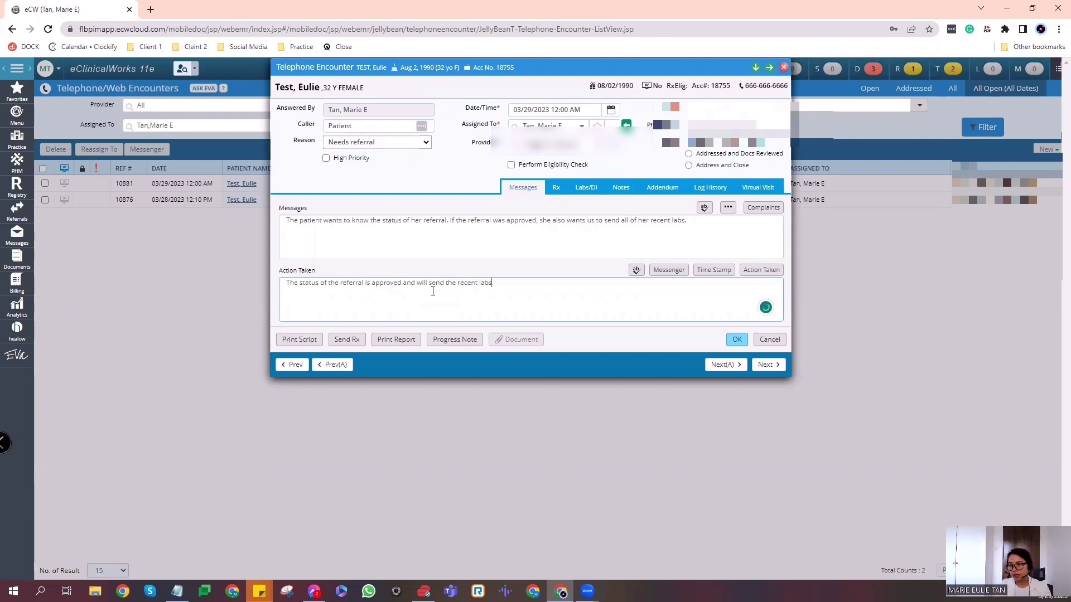
pyautogui.write(' e')
pyautogui.write('right away.')
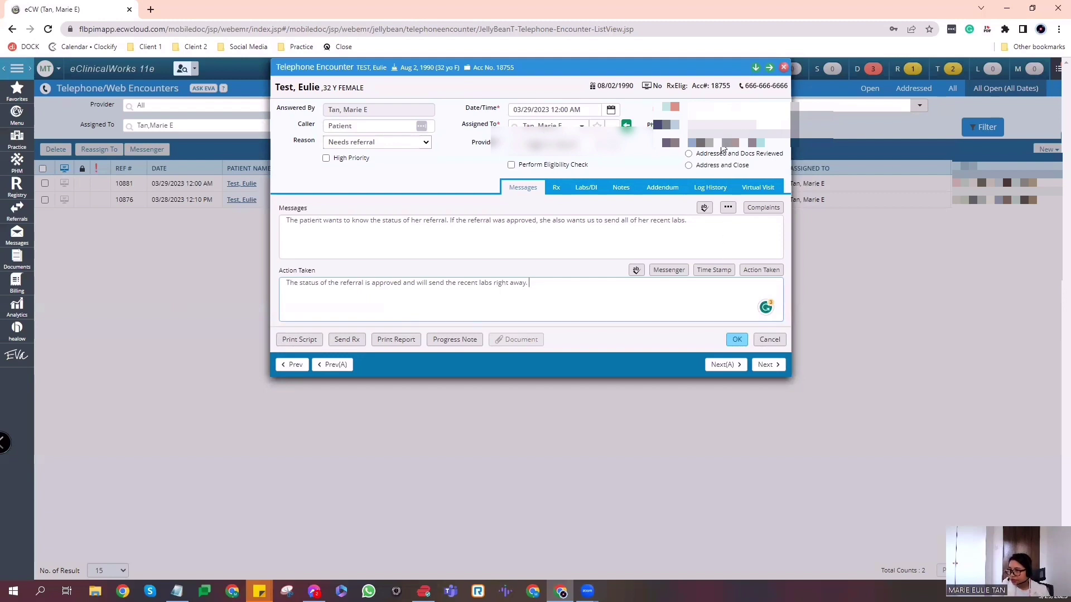
# Step: Set the 03/29/2023 telephone encounter's status to Address and Close
pyautogui.click(722, 150)
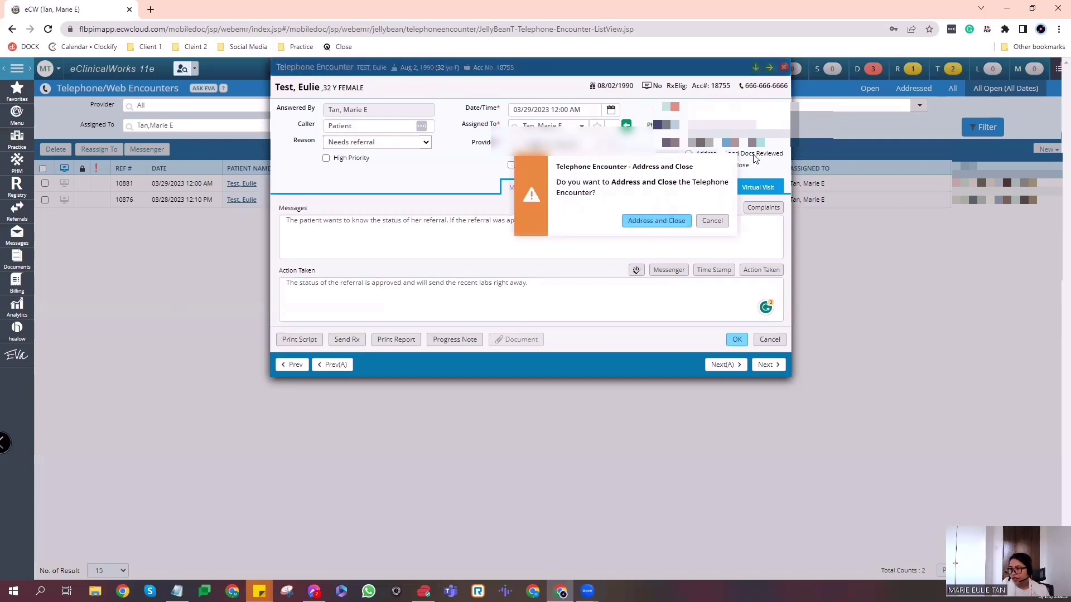
pyautogui.click(712, 221)
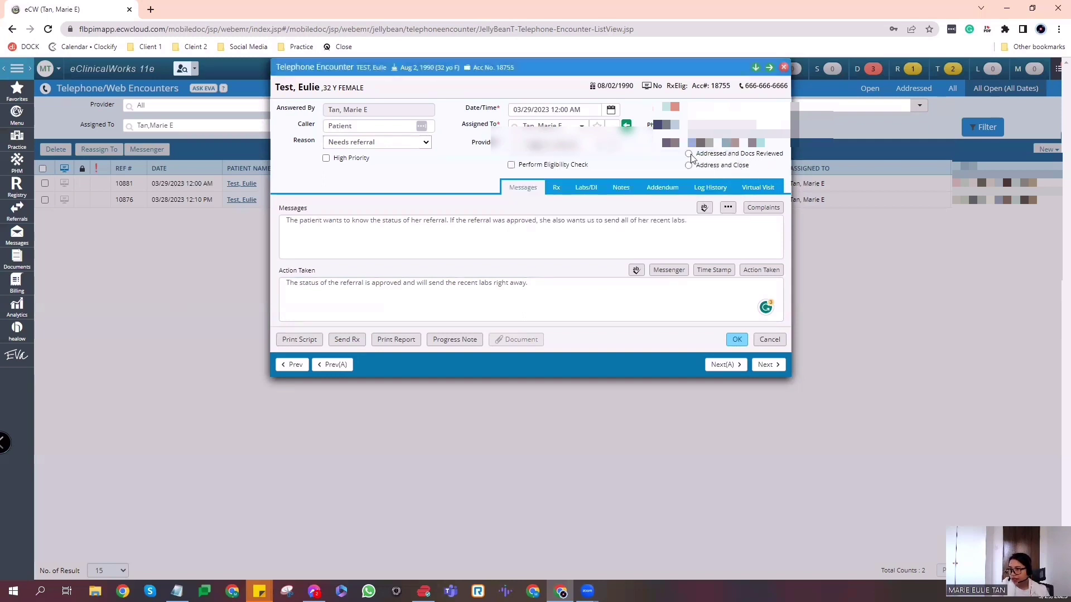
pyautogui.click(689, 154)
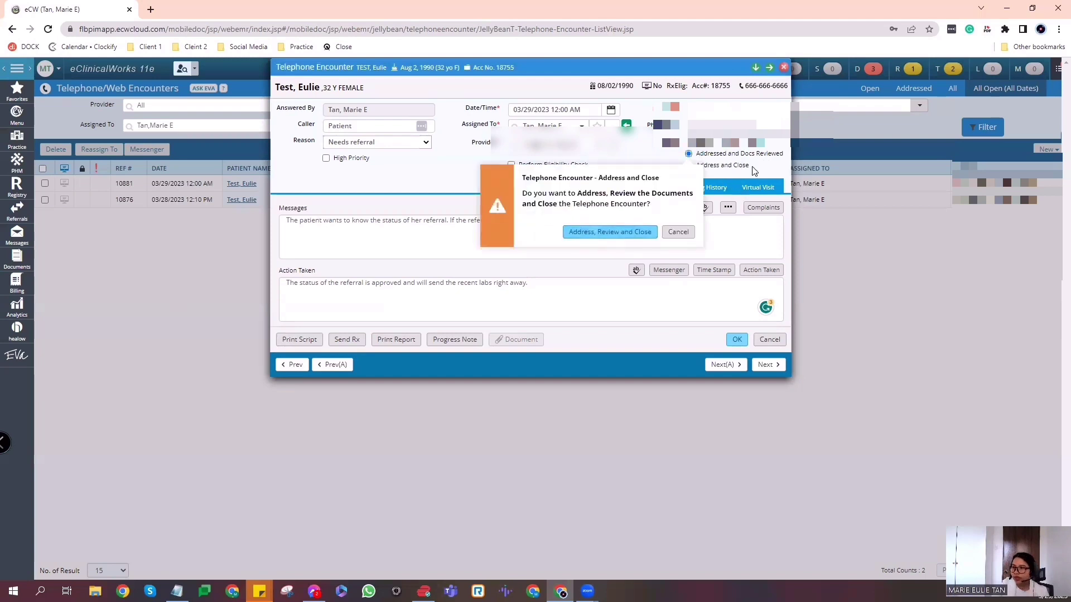
pyautogui.click(692, 231)
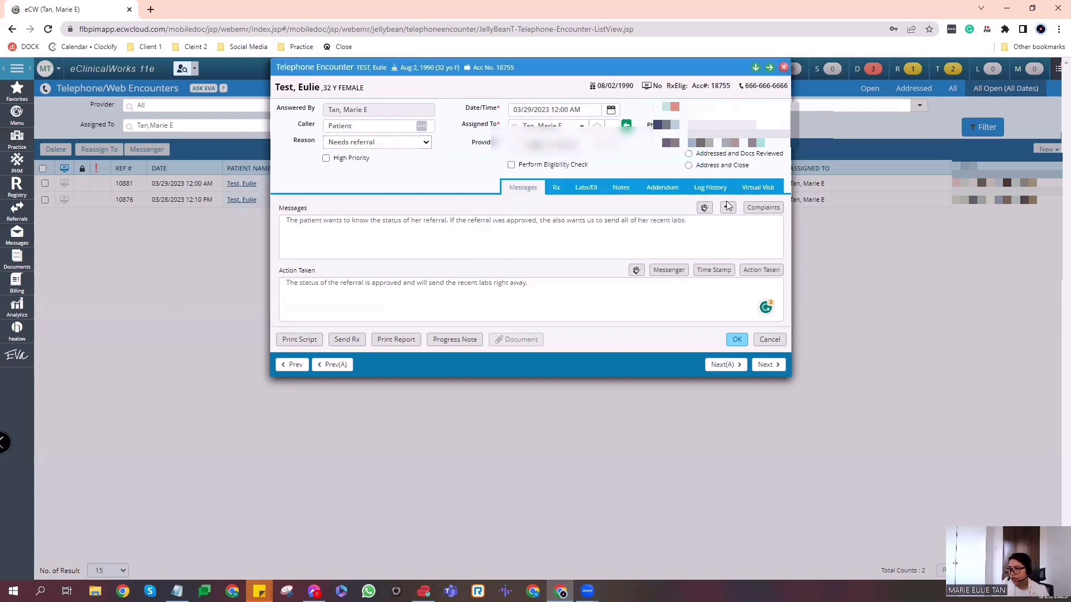
pyautogui.click(703, 176)
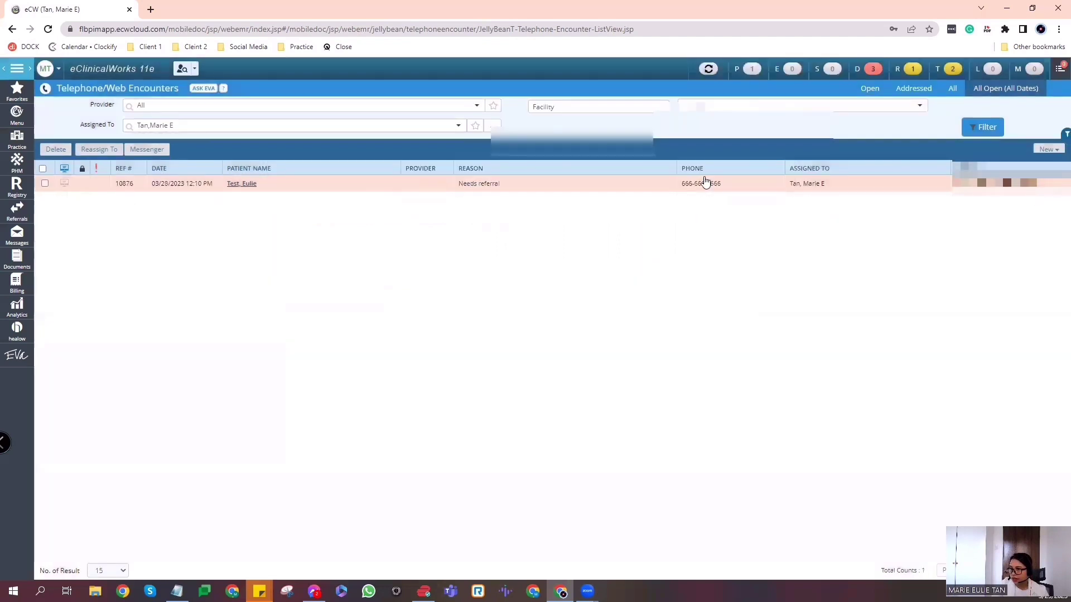
# Step: Recheck the pending categories list, then show the patient lookup dropdown with recent patients
pyautogui.moveTo(935, 69)
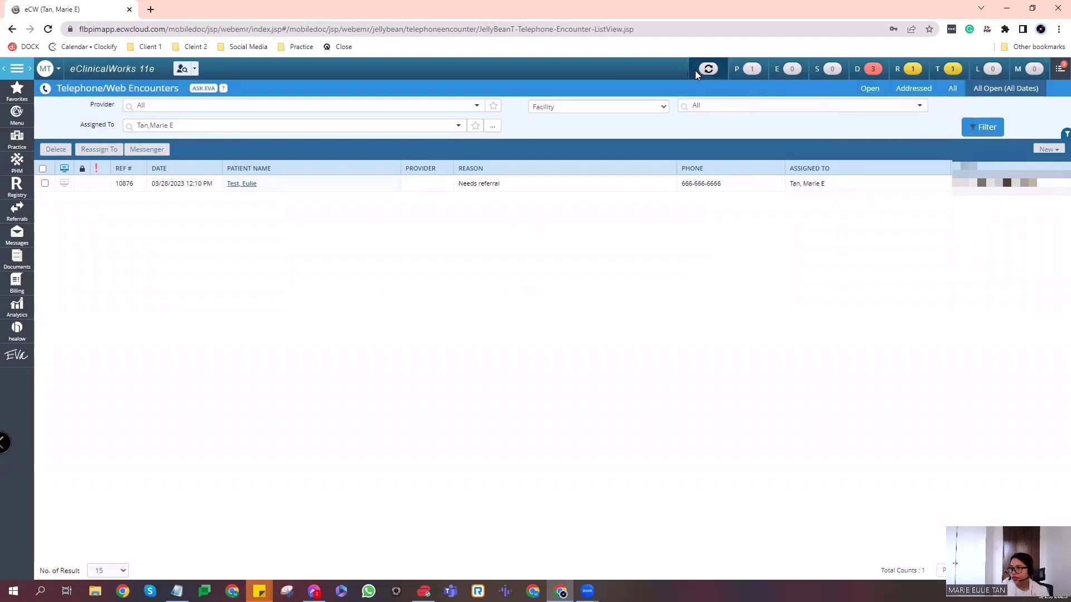
pyautogui.click(942, 77)
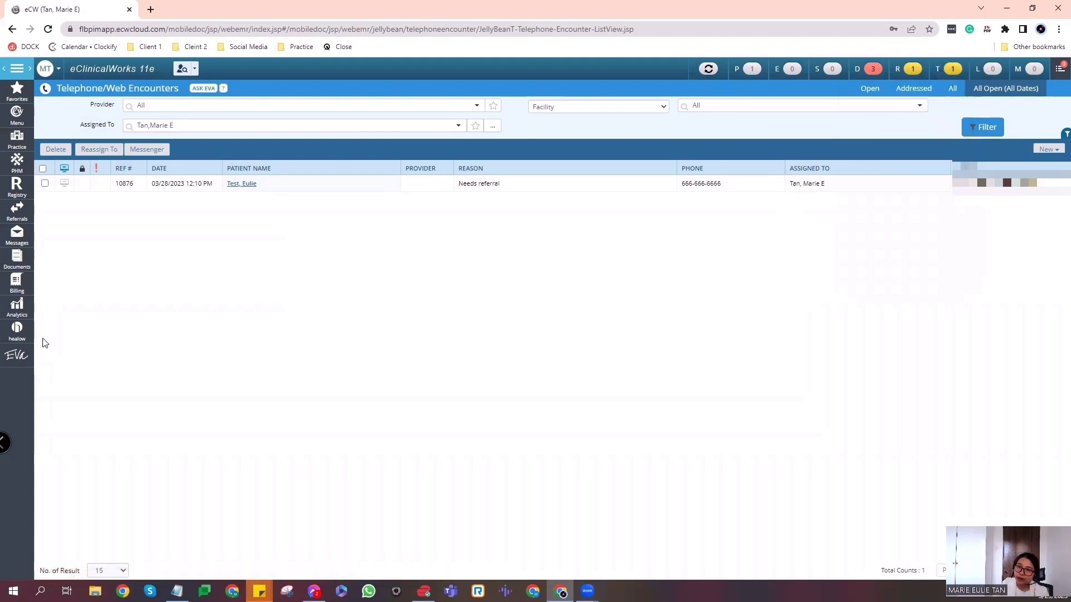
pyautogui.click(196, 69)
pyautogui.press('Escape')
pyautogui.moveTo(196, 69)
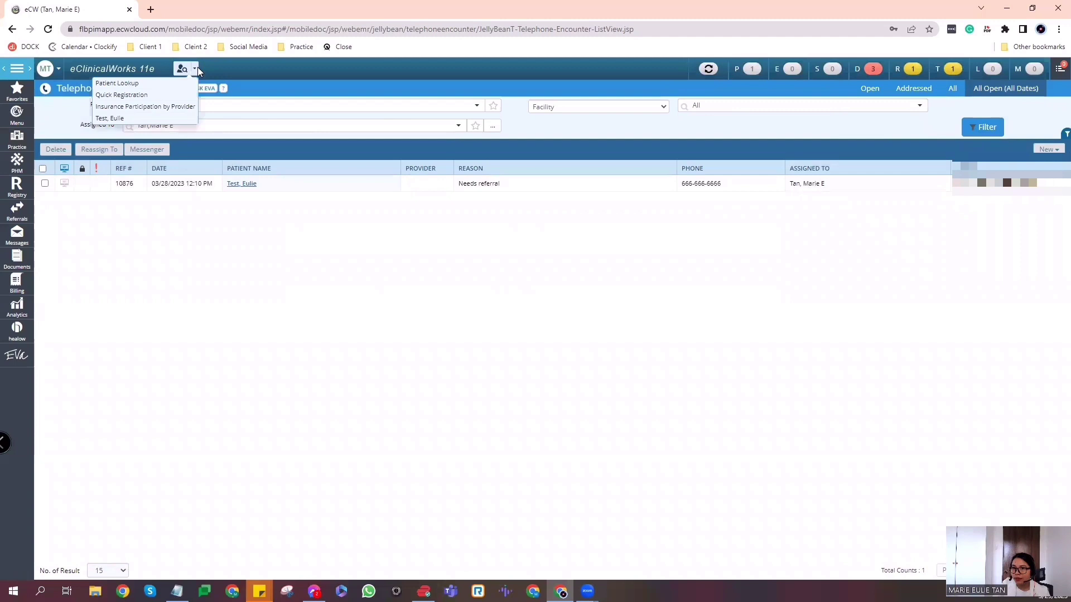
# Step: Open the test patient's chart and scroll to the 03/29/2023 telephone encounter note
pyautogui.click(116, 120)
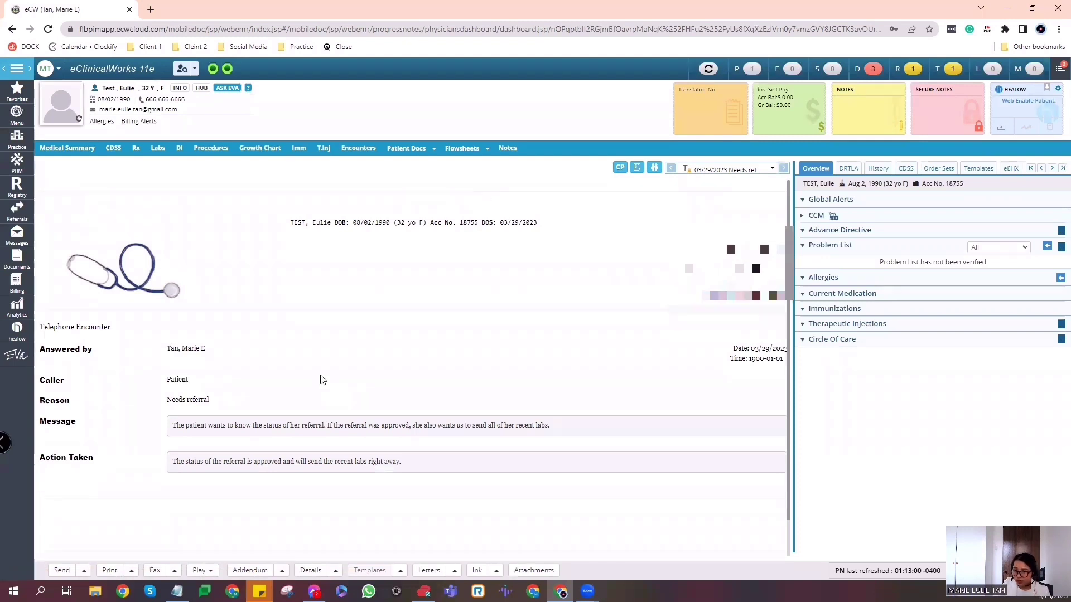
pyautogui.scroll(-1, 304, 357)
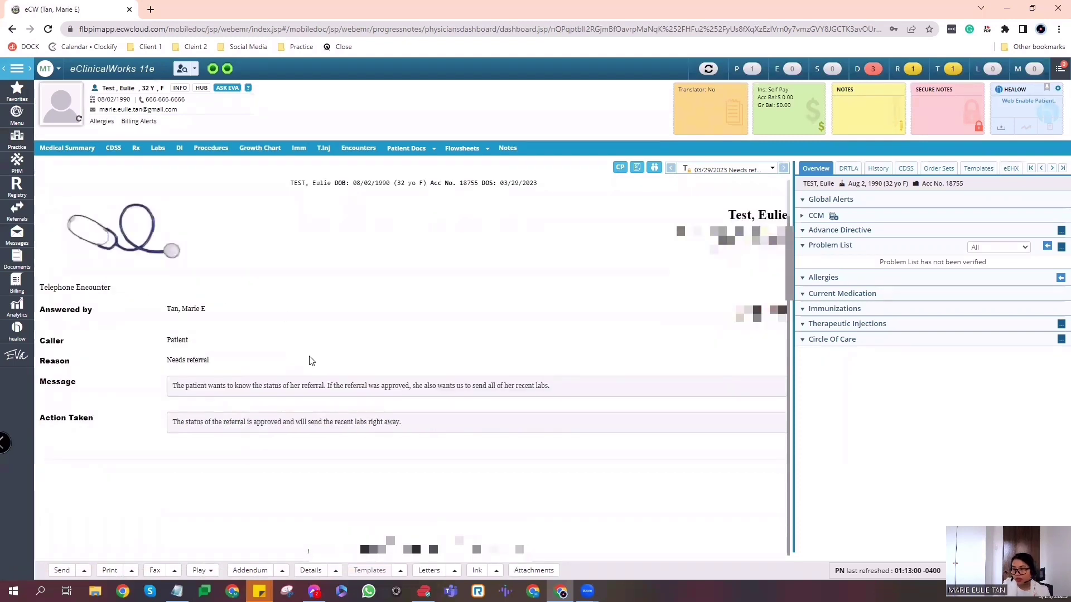